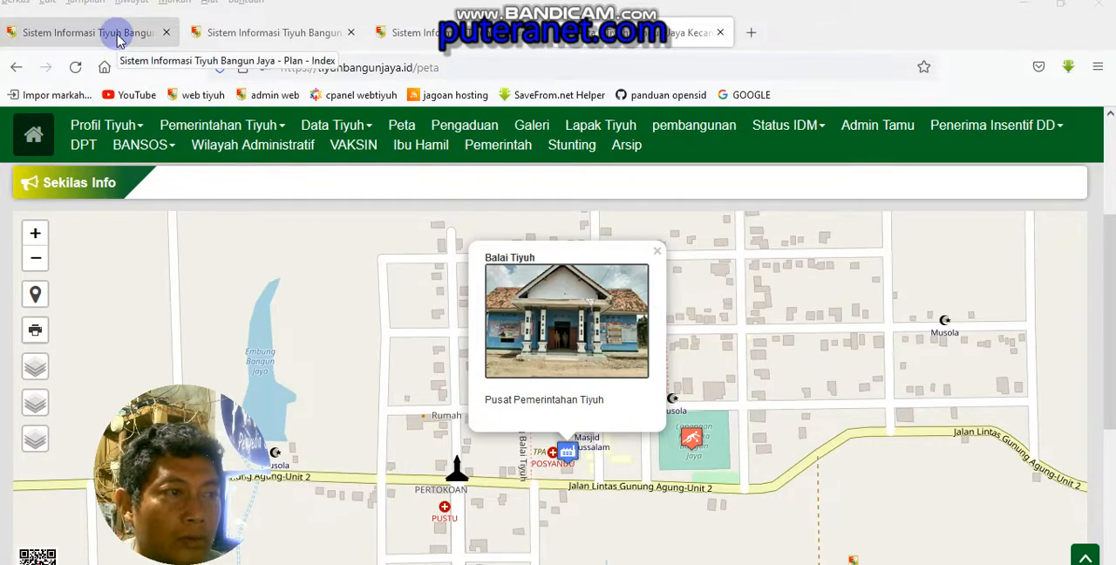
# Look over the location settings and GIS map pages, then bring up the Peta Wilayah Tiyuh Bangun Jaya page
pyautogui.click(118, 37)
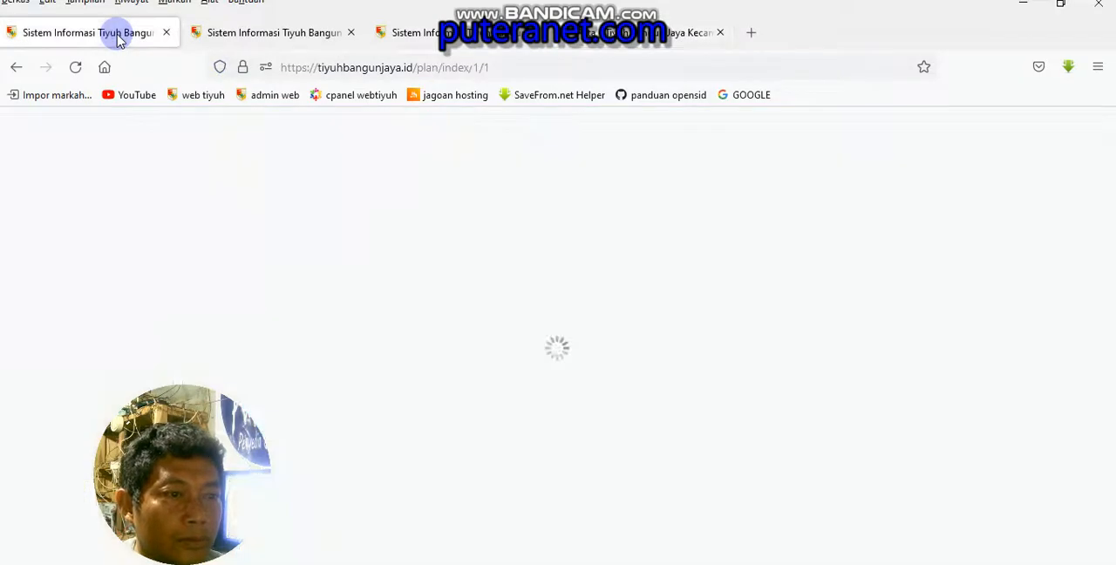
pyautogui.click(262, 37)
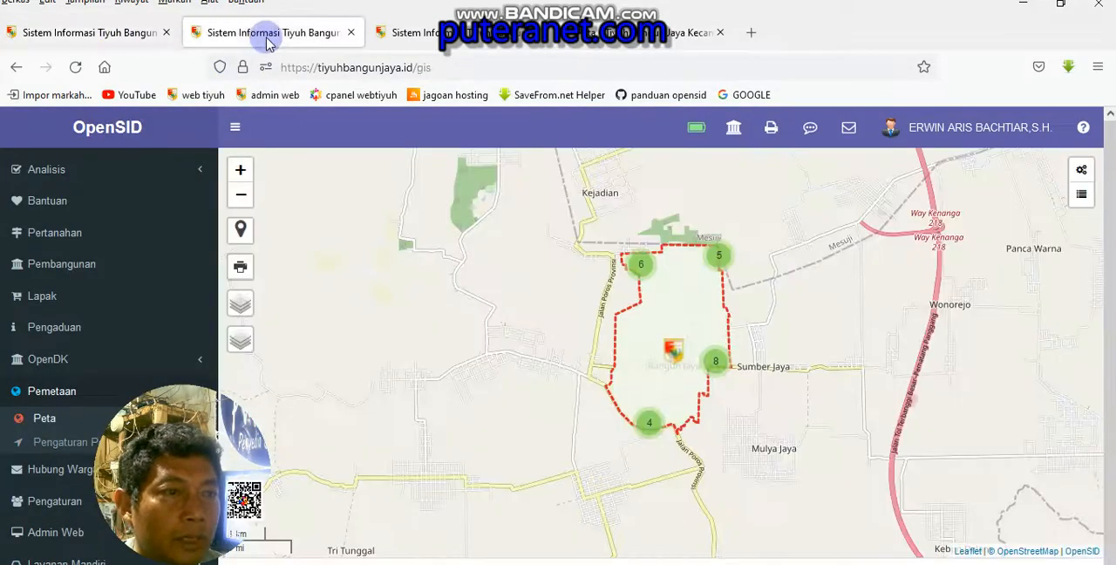
pyautogui.click(478, 38)
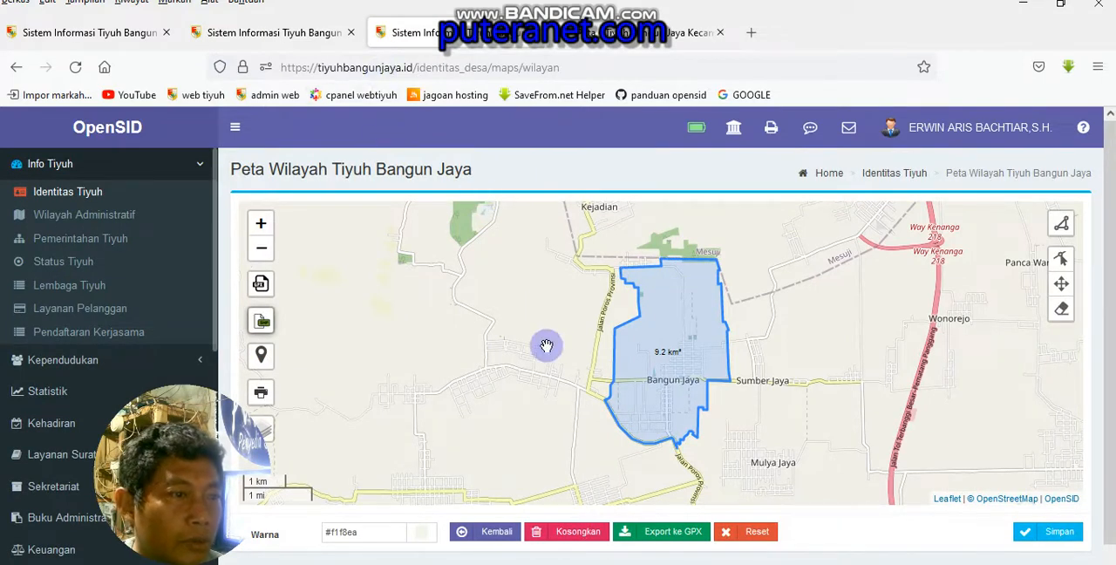
# Show where Identitas Tiyuh is found by collapsing and re-expanding the Info Tiyuh group
pyautogui.scroll(2, 87, 222)
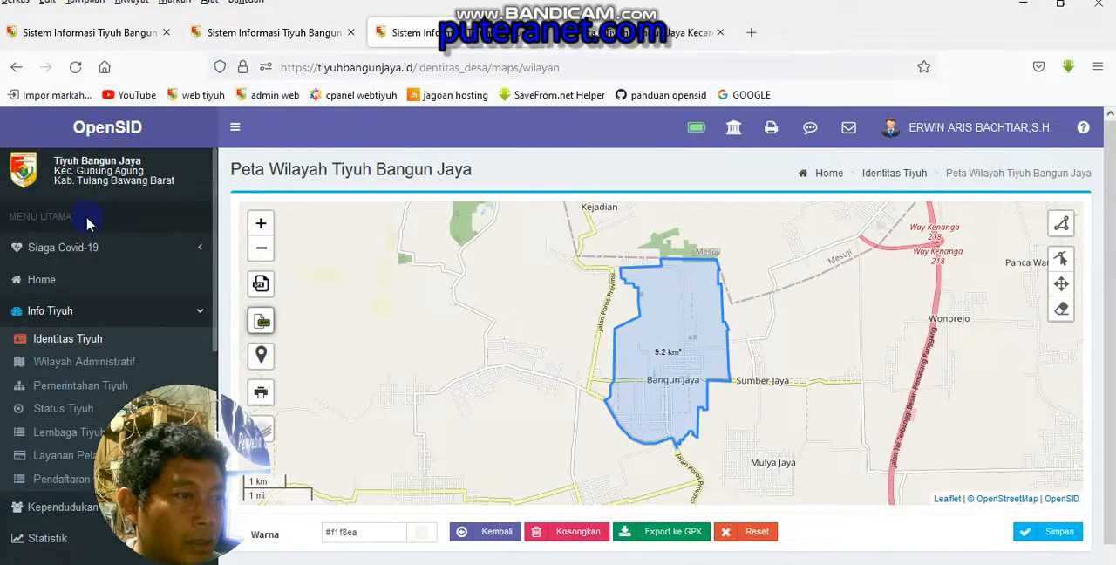
pyautogui.scroll(-4, 82, 225)
pyautogui.scroll(4, 80, 229)
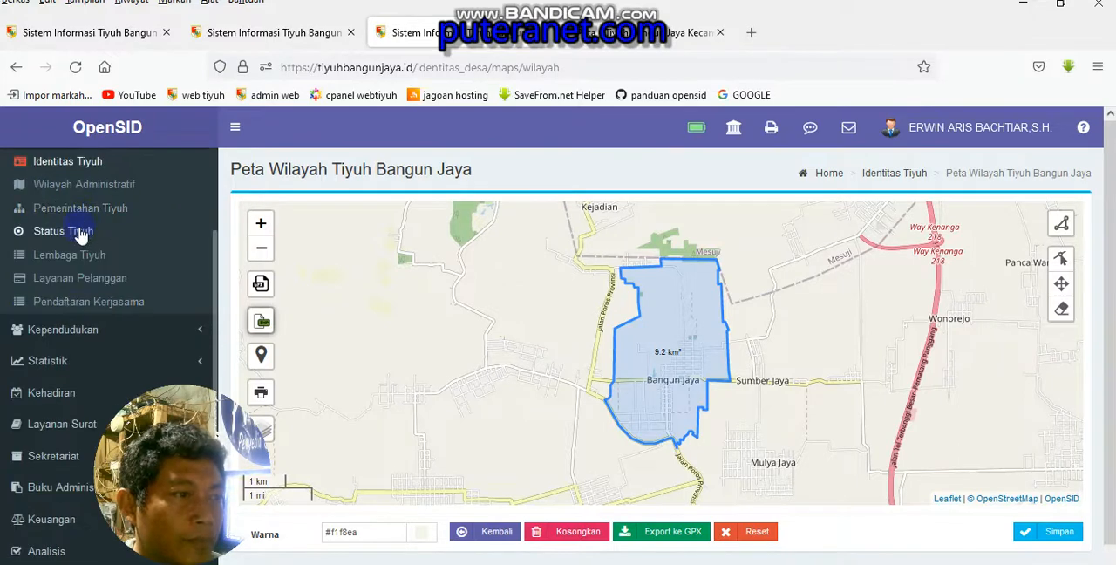
pyautogui.click(58, 225)
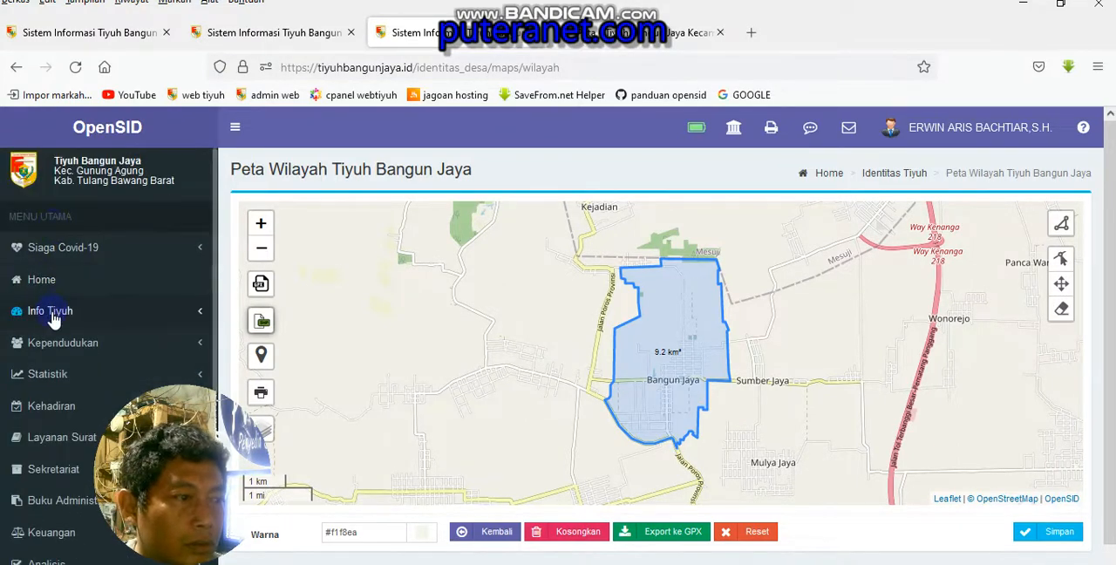
pyautogui.click(54, 312)
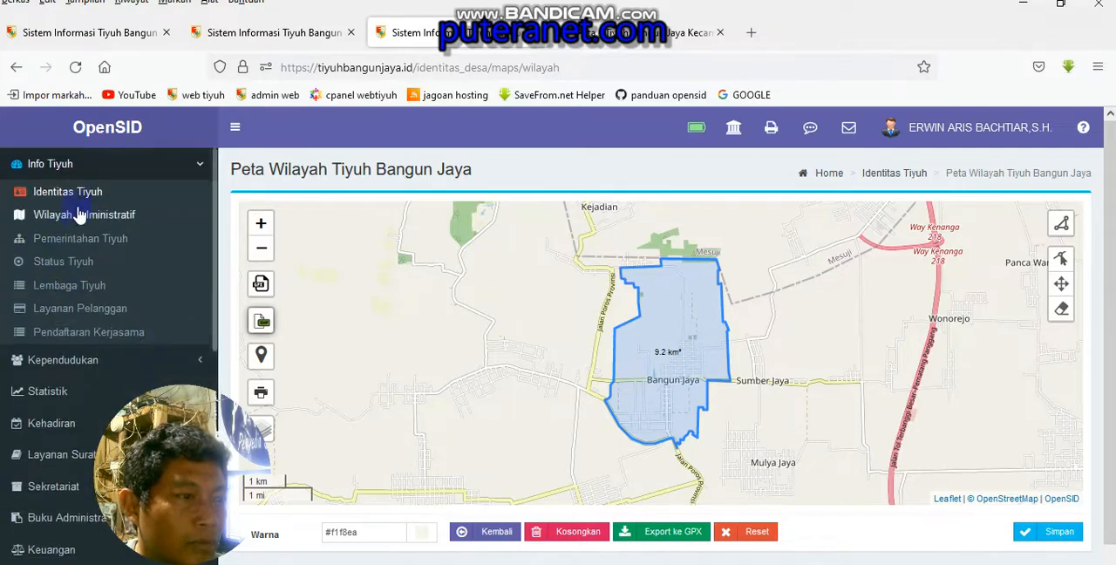
pyautogui.click(79, 202)
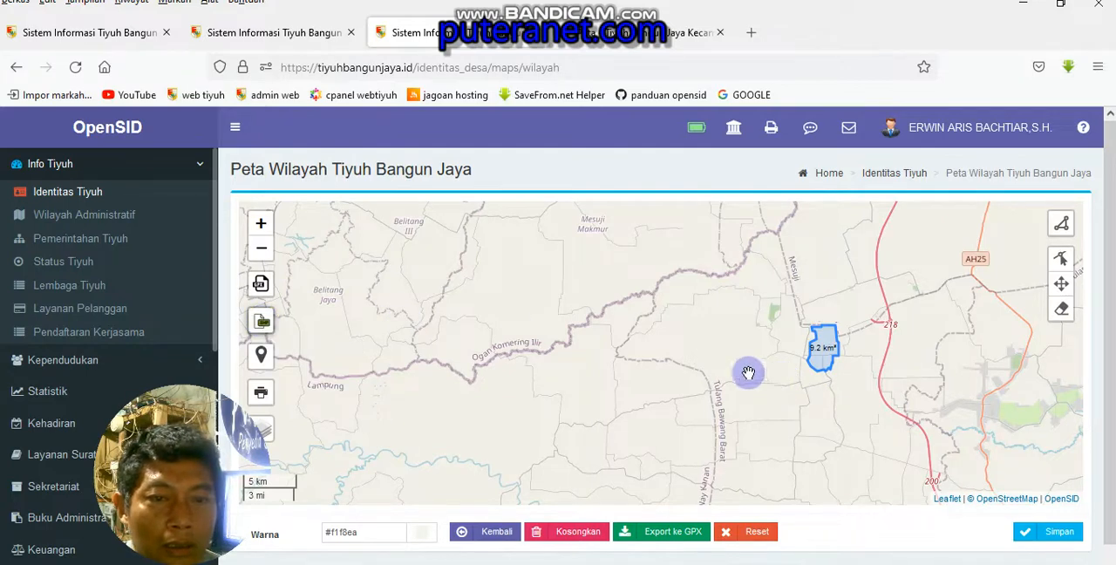
# Examine the Bangun Jaya boundary polygon and its surroundings on the village area map
pyautogui.moveTo(680, 373); pyautogui.dragTo(620, 368)
pyautogui.scroll(2, 655, 366)
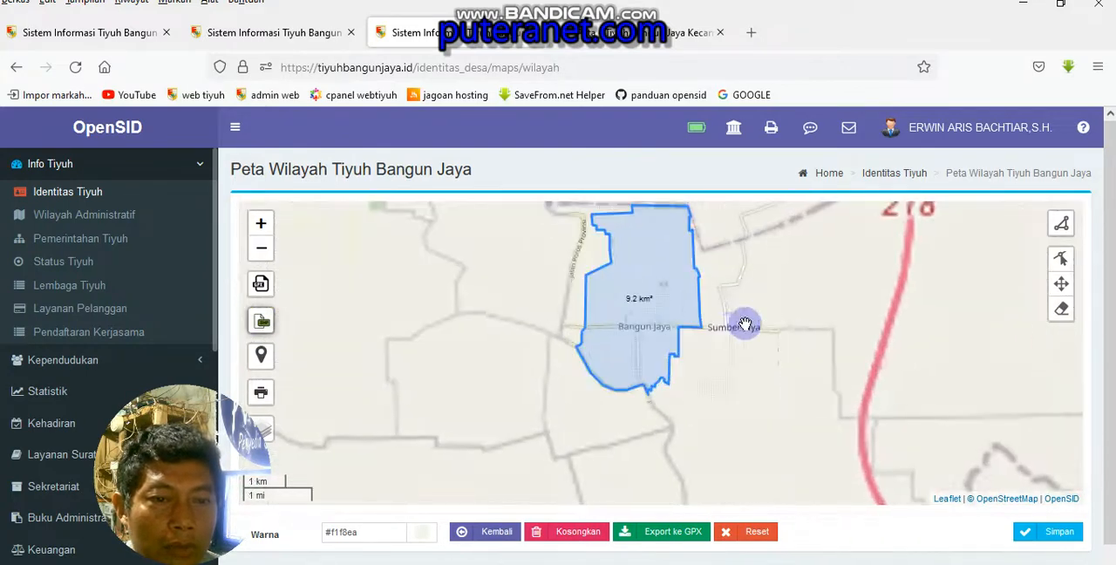
pyautogui.moveTo(735, 328); pyautogui.dragTo(727, 391)
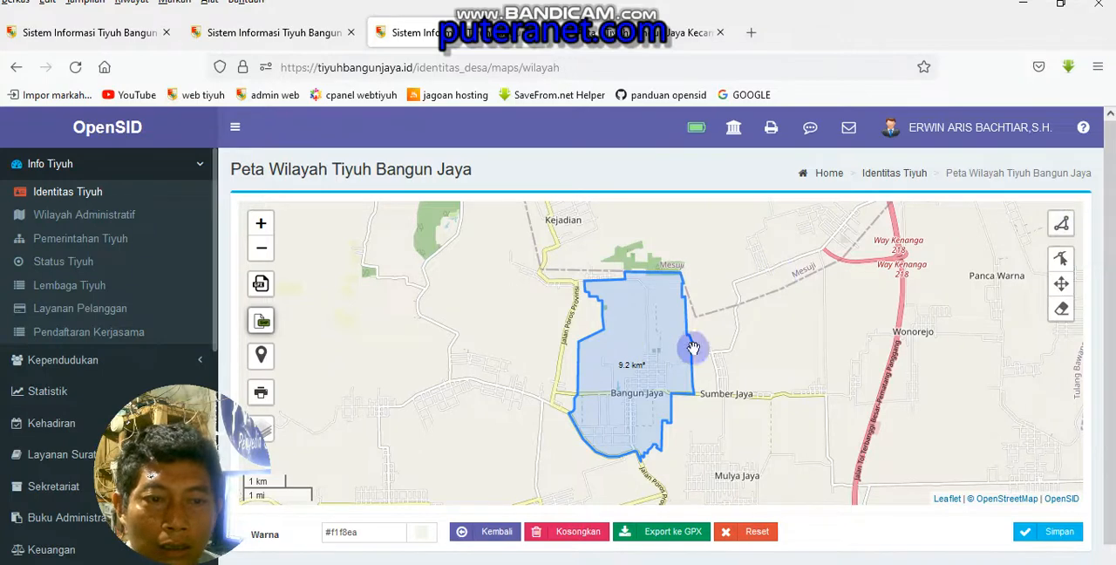
# Inspect the corner points along the eastern village boundary in edit mode and return to Identitas Tiyuh without saving
pyautogui.scroll(2, 687, 340)
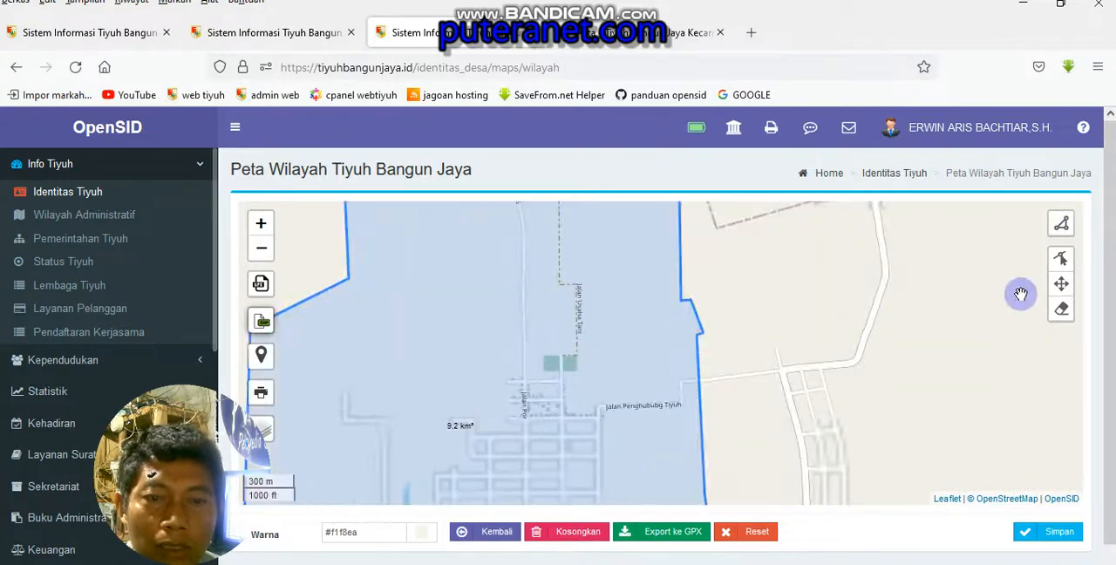
pyautogui.click(1062, 259)
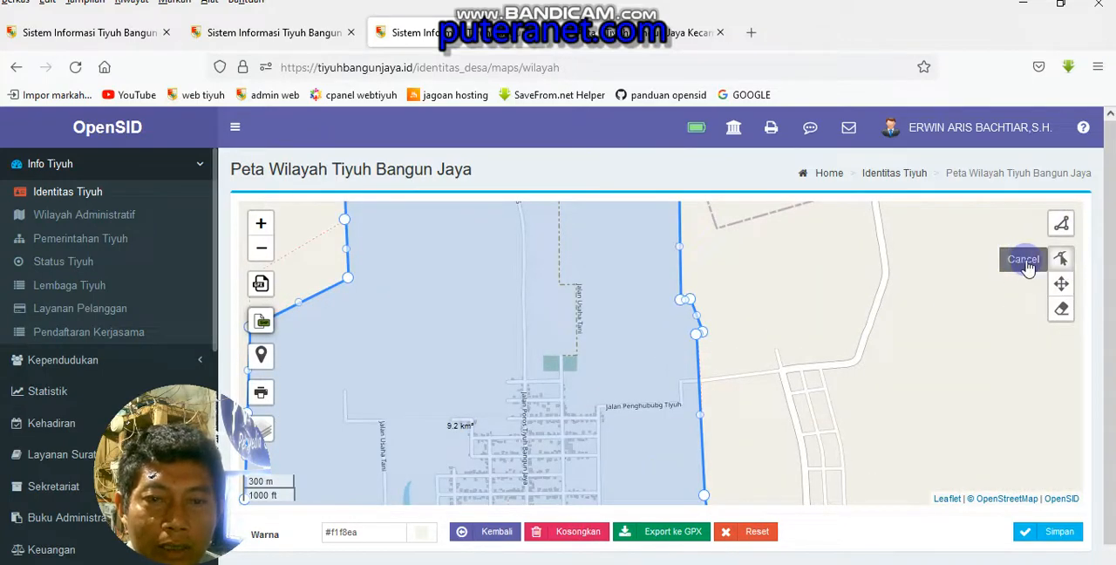
pyautogui.scroll(2, 695, 347)
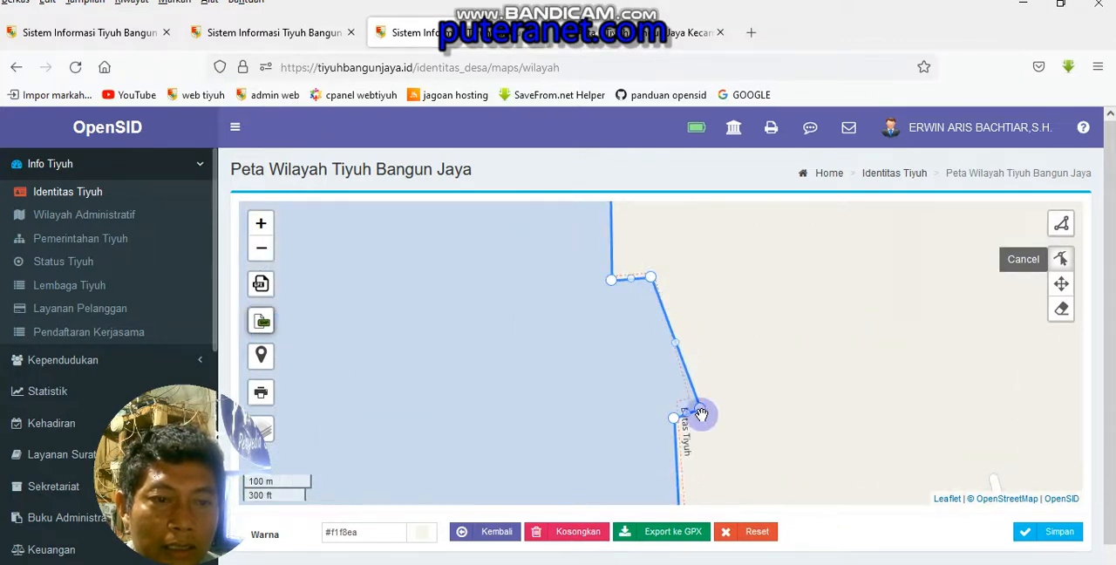
pyautogui.scroll(-2, 700, 410)
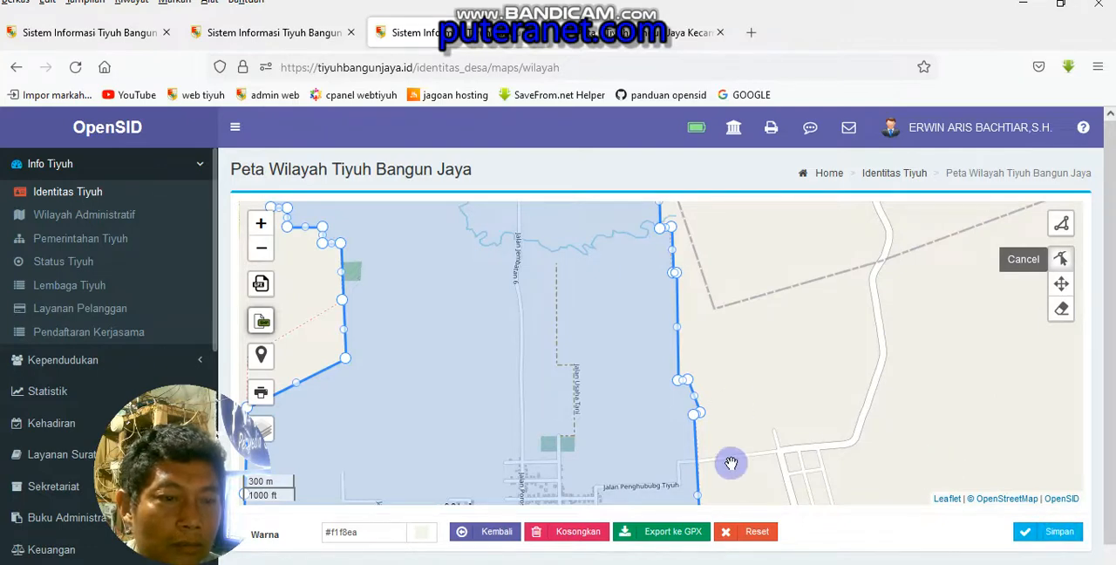
pyautogui.click(495, 533)
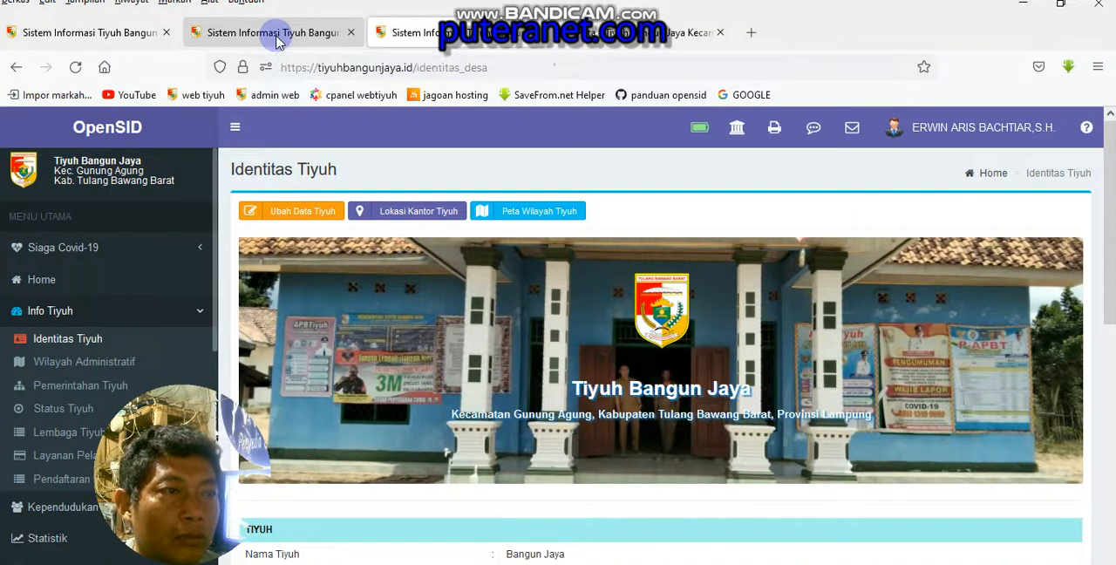
# Return to the map settings page and list the Titik Perbatasan categories under Tipe Lokasi
pyautogui.click(275, 35)
pyautogui.click(137, 39)
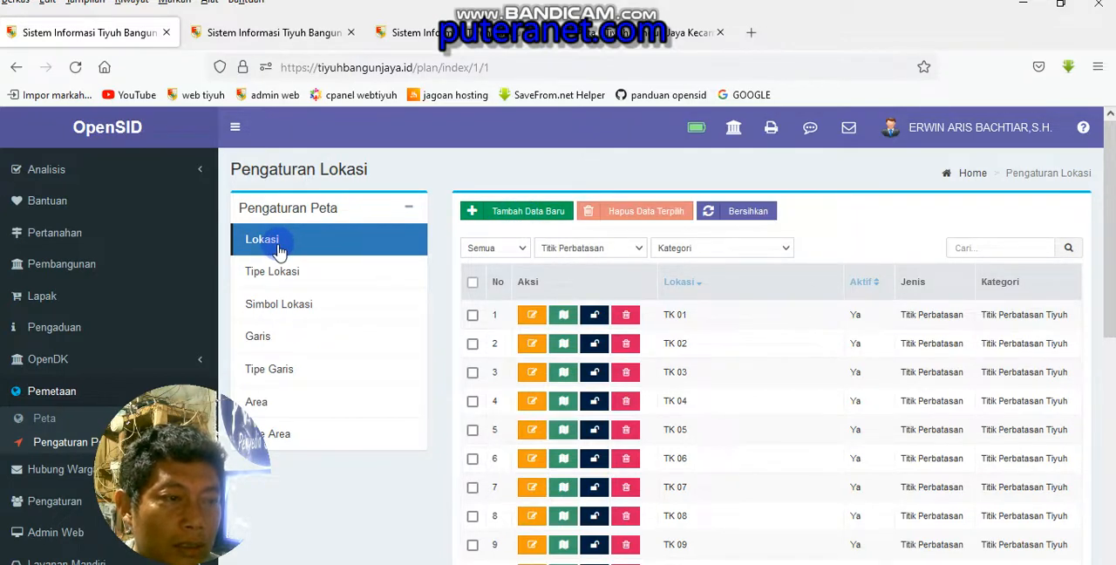
pyautogui.click(277, 277)
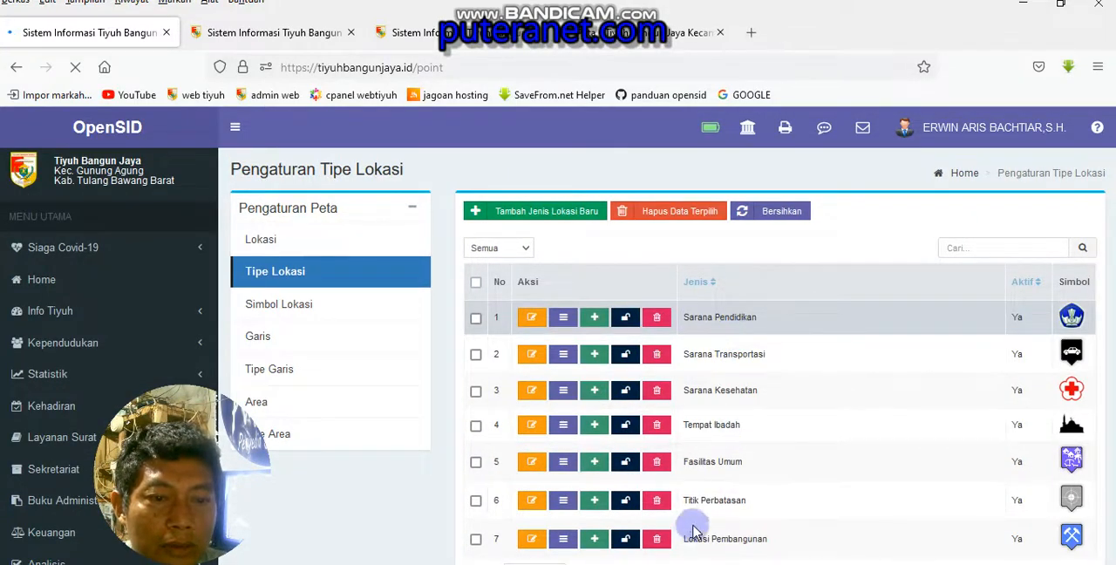
pyautogui.scroll(-1, 698, 488)
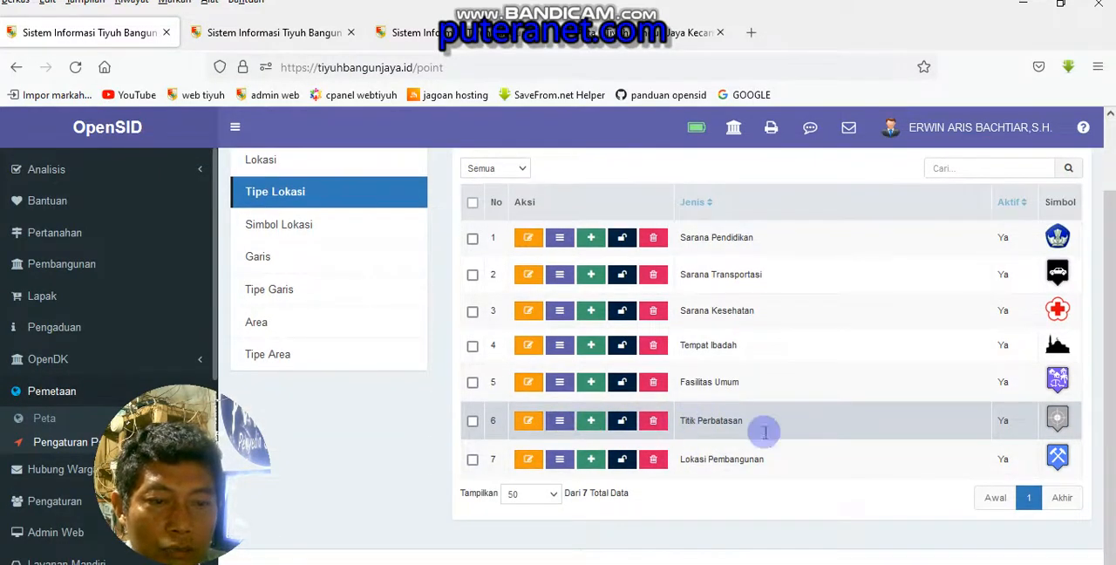
pyautogui.click(560, 421)
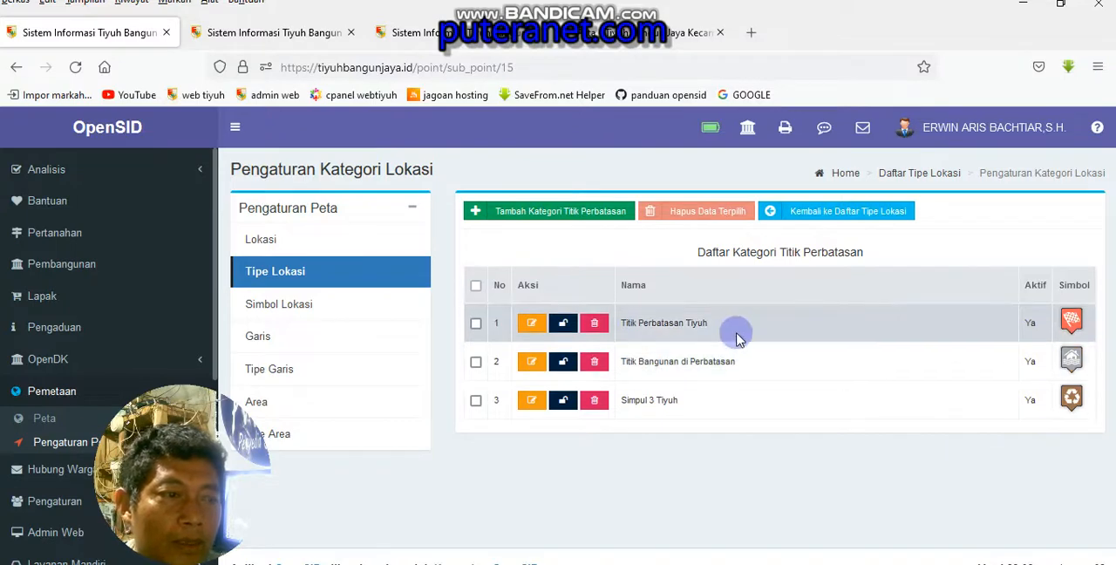
# Open the Lokasi list and bring up the form for adding a new location
pyautogui.click(262, 243)
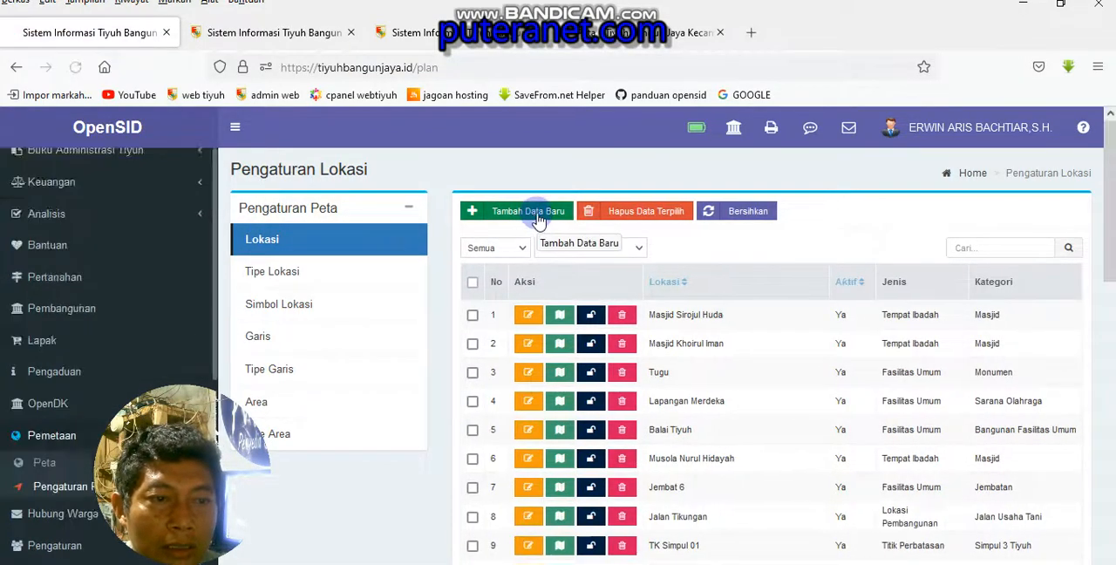
pyautogui.click(541, 218)
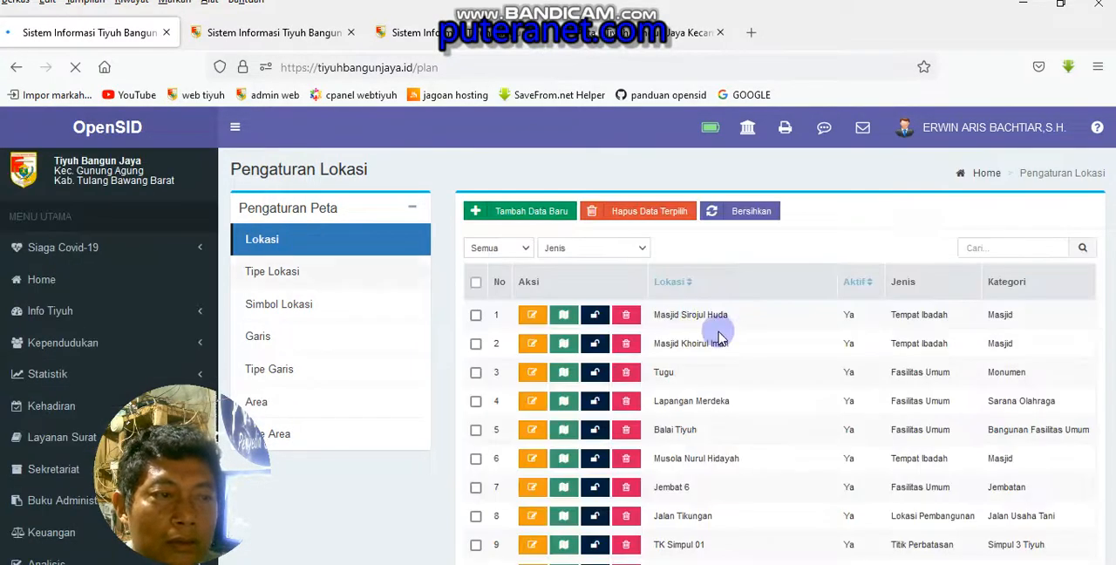
# Filter the location list by the Titik Perbatasan type and look through the border points
pyautogui.click(643, 249)
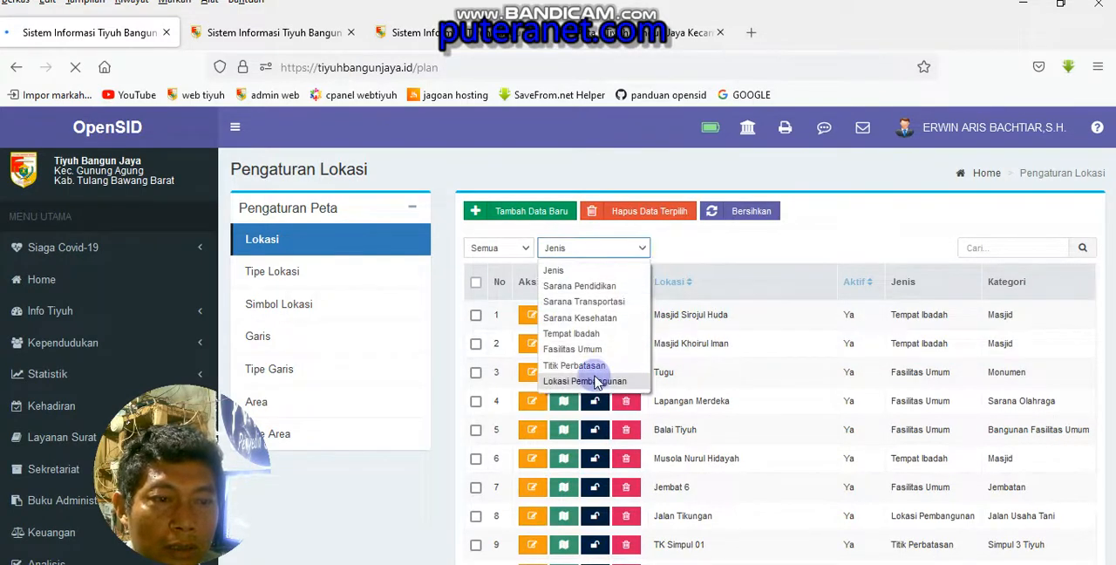
pyautogui.click(596, 374)
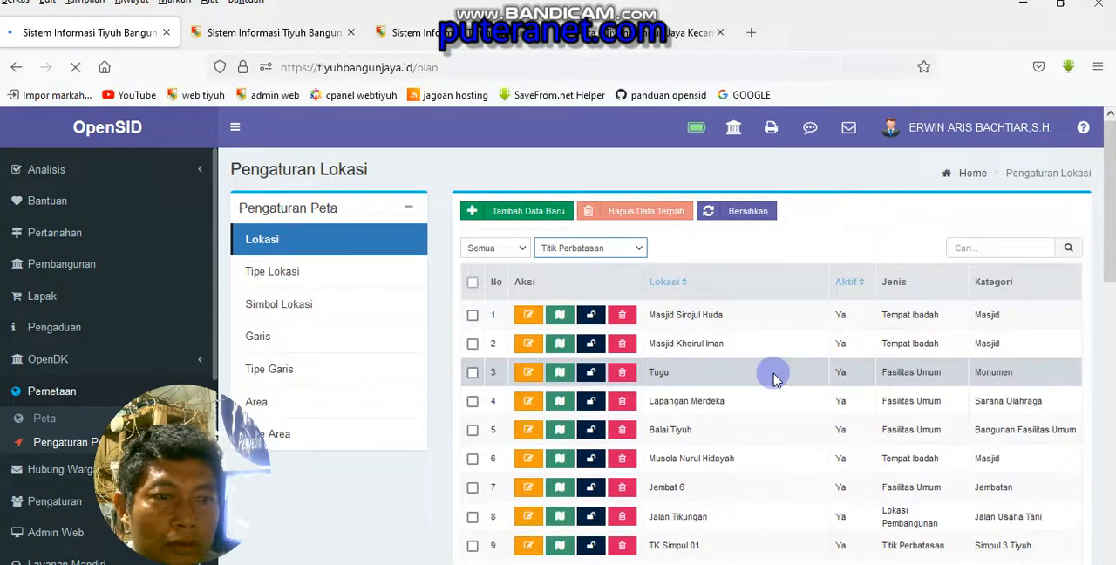
pyautogui.scroll(-4, 773, 374)
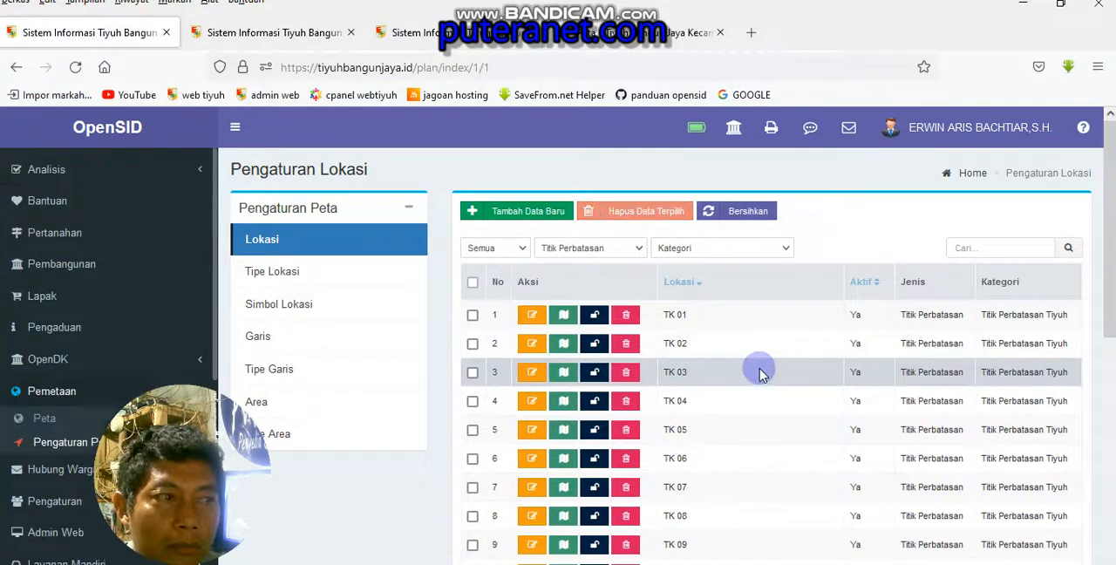
pyautogui.scroll(-5, 758, 373)
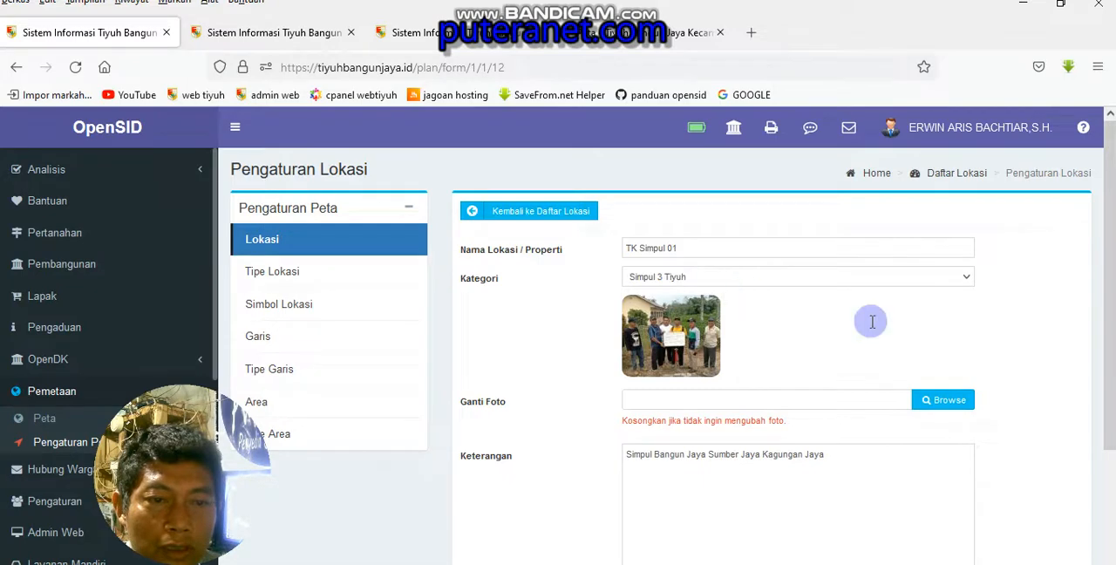
# Review the name, category, photo, description and status fields of TK Simpul 01 and return to the location list
pyautogui.scroll(-2, 864, 320)
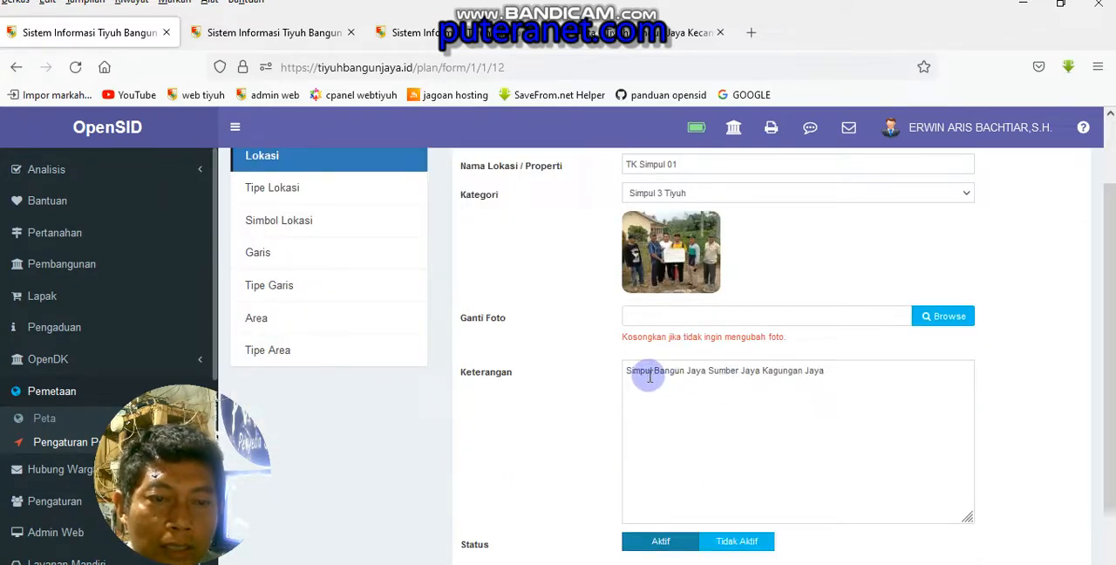
pyautogui.scroll(2, 689, 375)
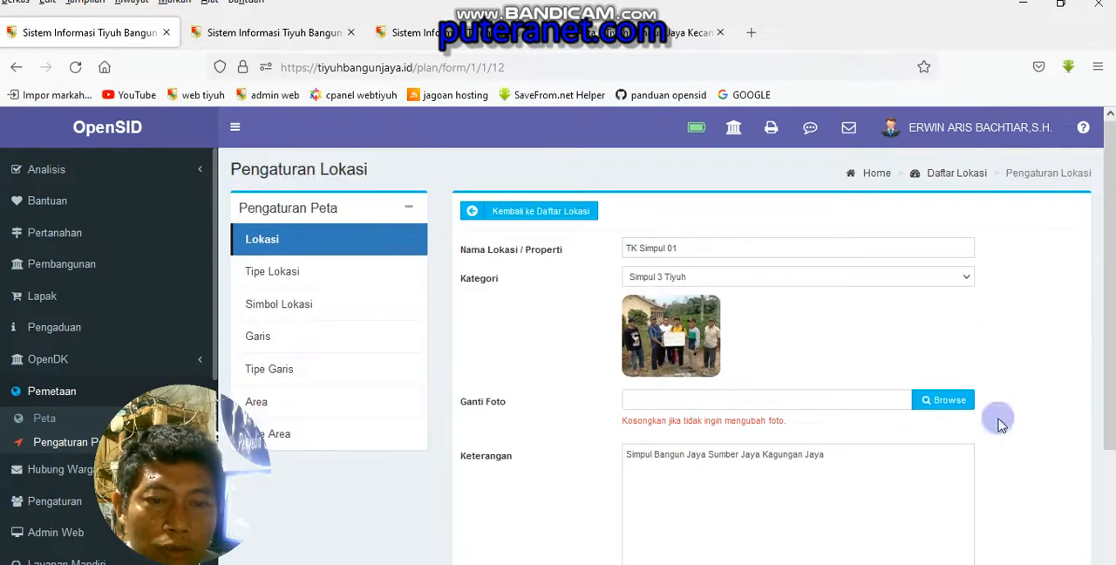
pyautogui.scroll(-4, 879, 433)
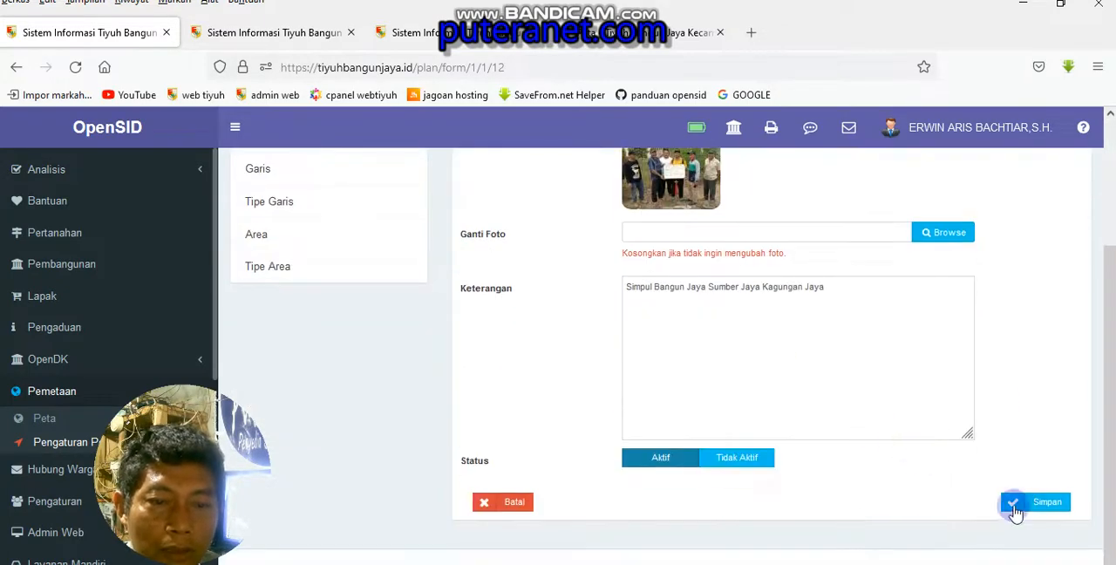
pyautogui.scroll(4, 1011, 488)
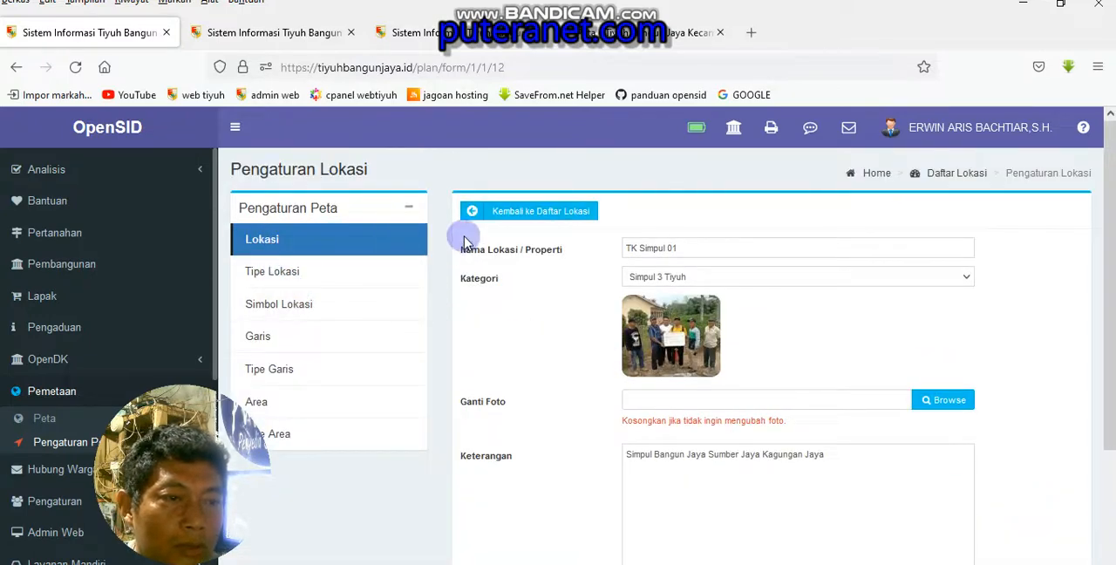
pyautogui.click(519, 218)
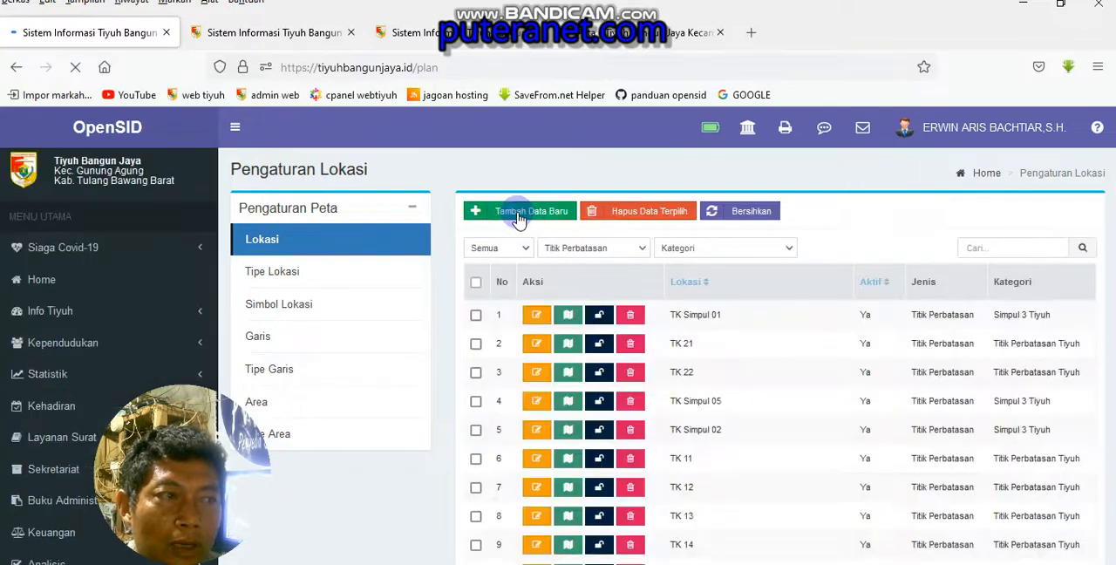
# Open the location map of TK Simpul 01 and examine its latitude field
pyautogui.click(568, 321)
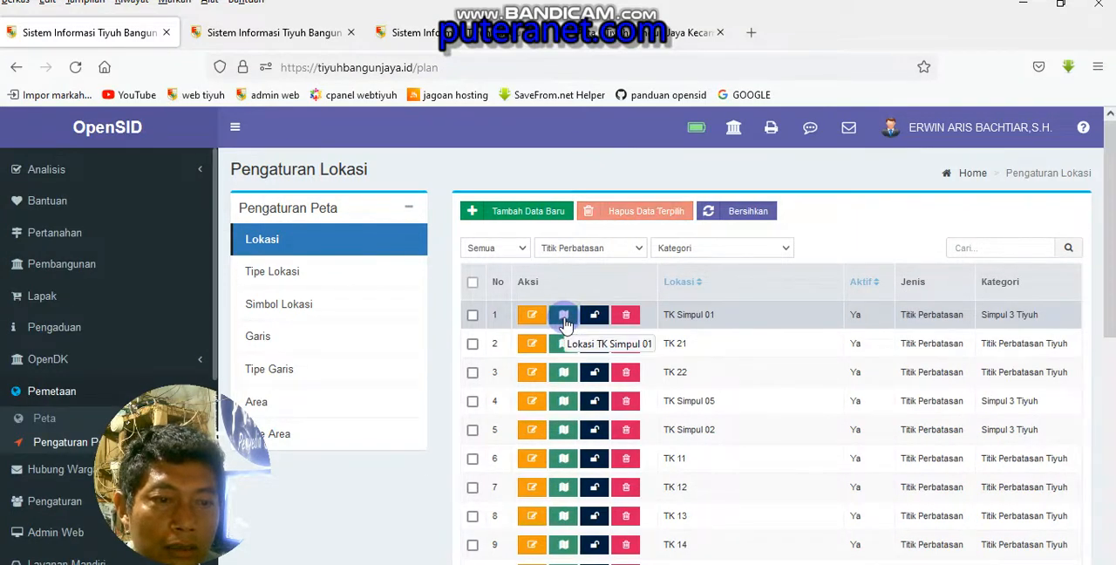
pyautogui.click(566, 323)
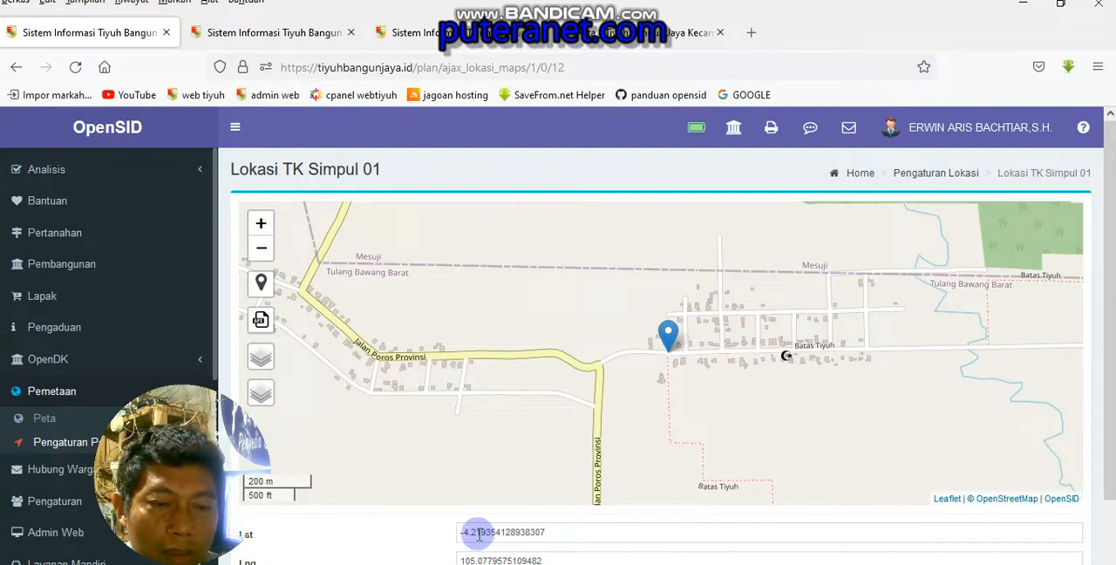
pyautogui.click(477, 534)
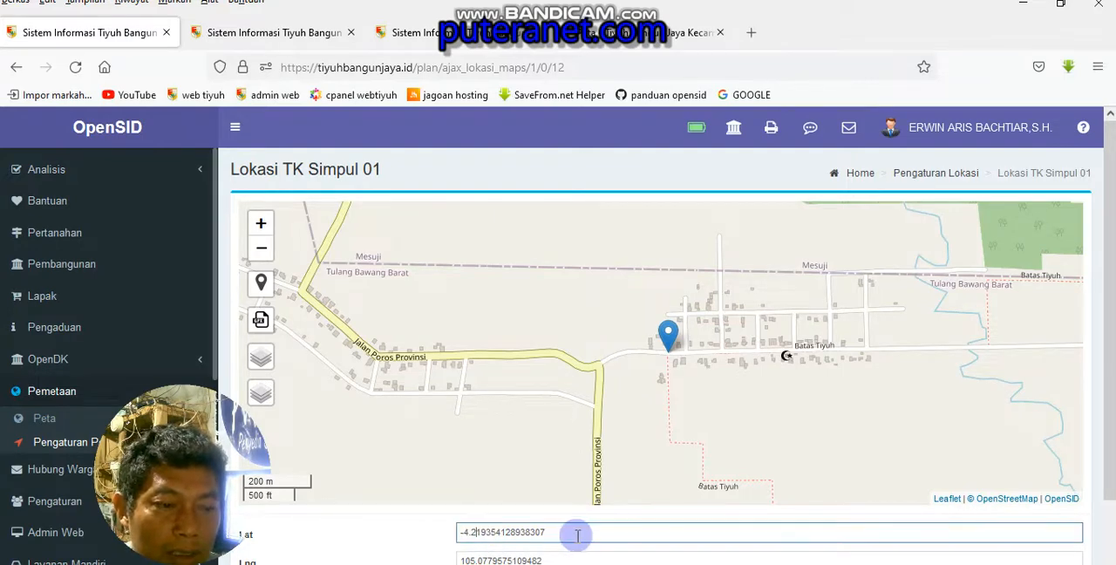
pyautogui.click(554, 534)
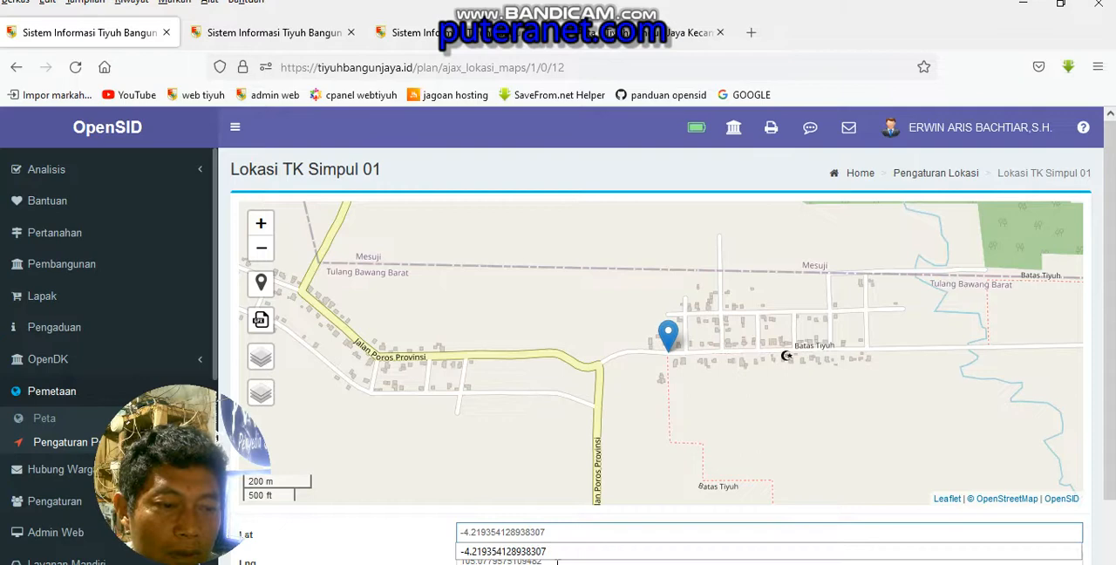
pyautogui.click(576, 534)
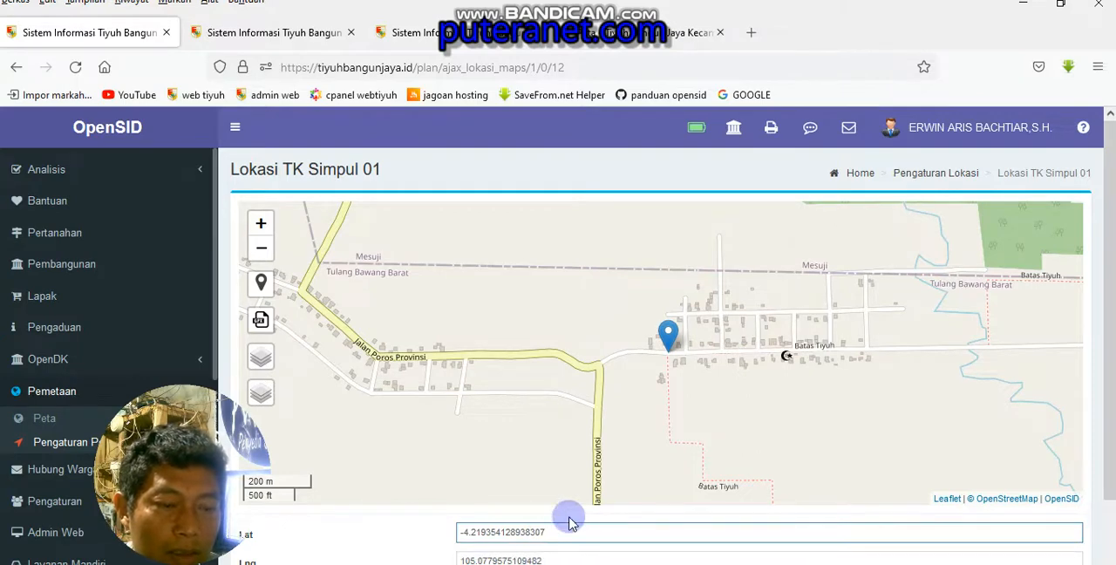
# Review the latitude and longitude of TK Simpul 01 and save its location
pyautogui.click(479, 524)
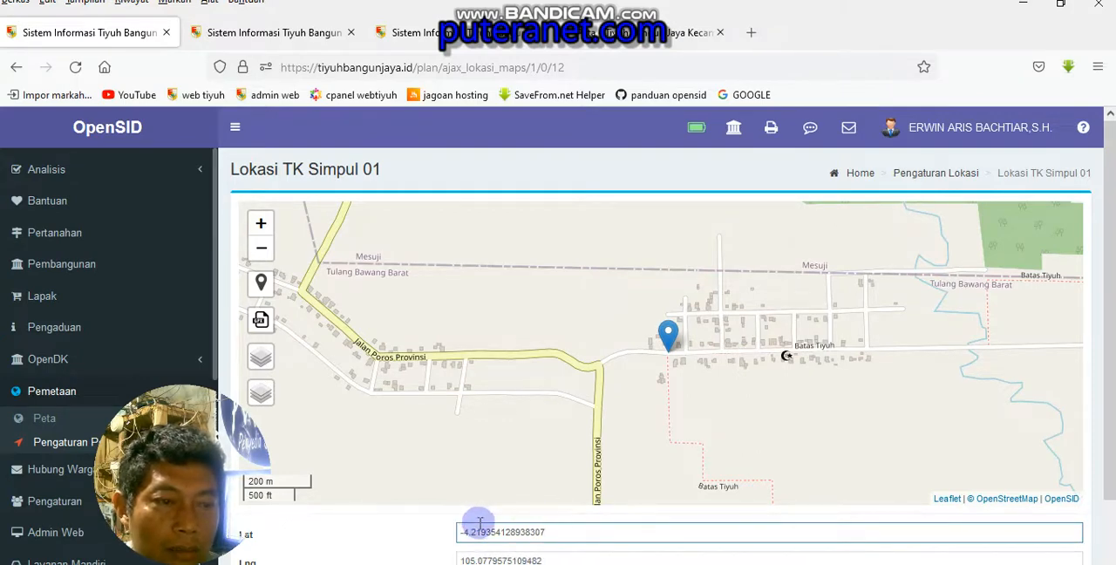
pyautogui.click(564, 533)
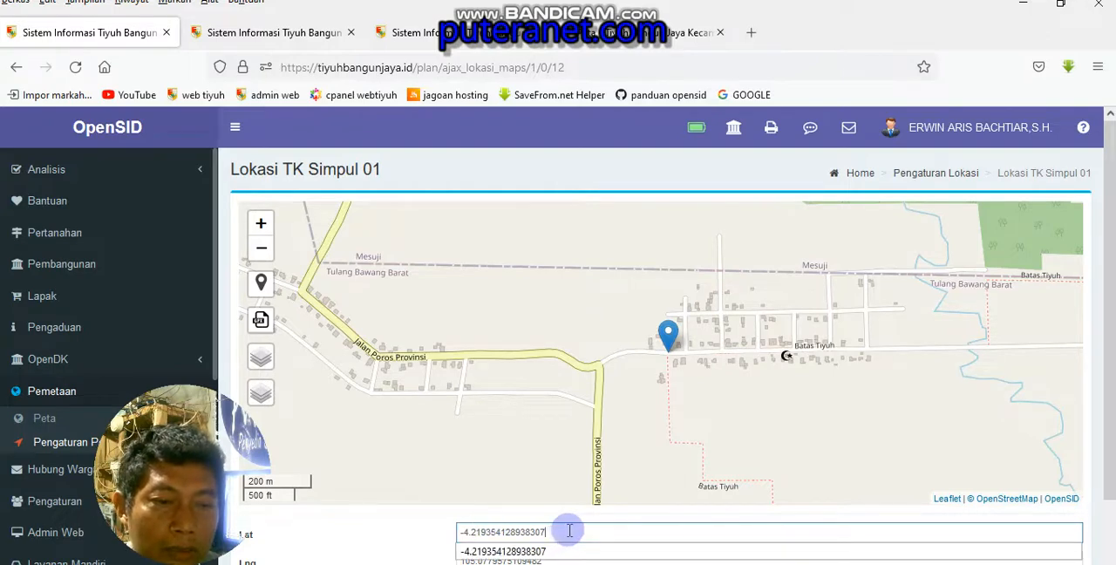
pyautogui.scroll(-2, 1110, 473)
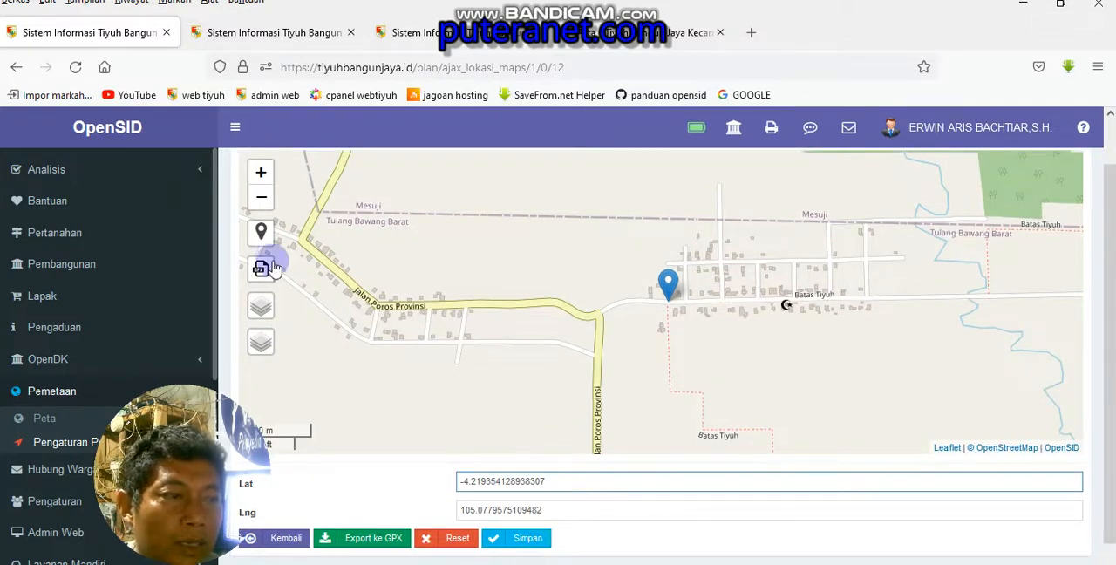
pyautogui.scroll(3, 533, 399)
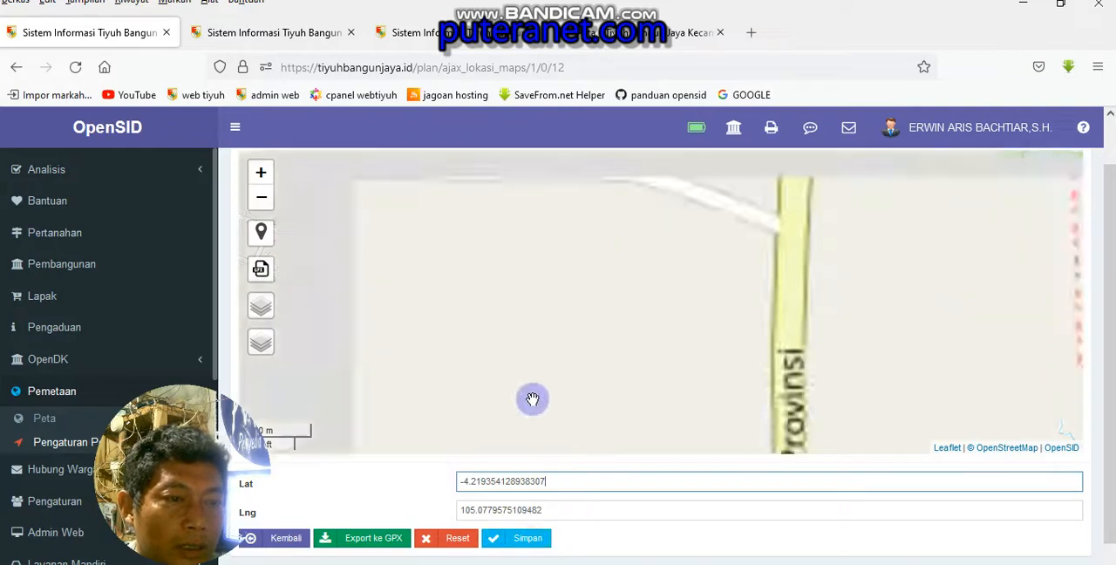
pyautogui.click(534, 547)
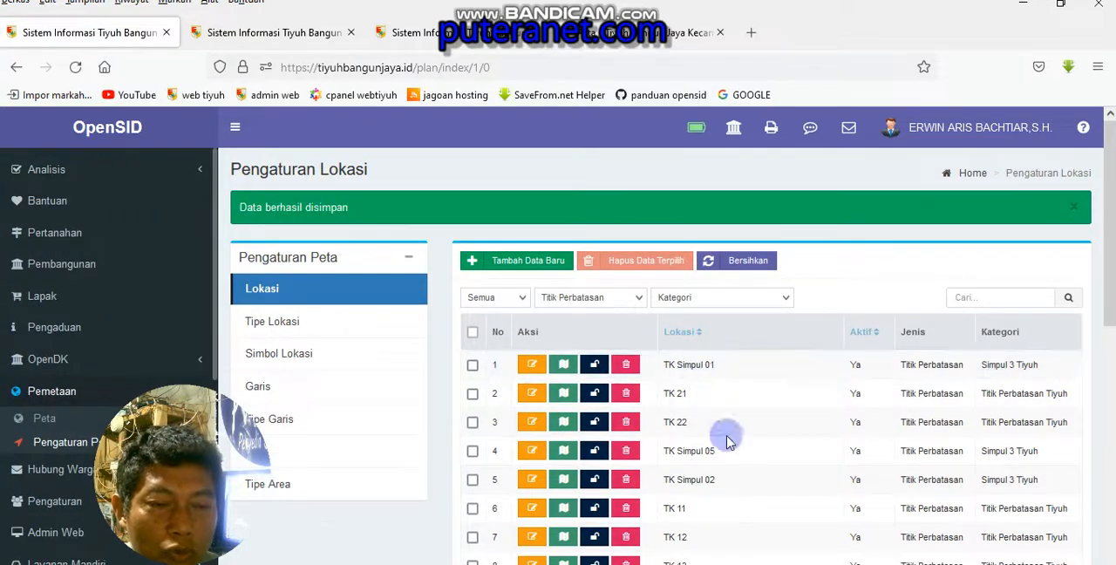
# Look through the Titik Perbatasan entries in the location list and switch to the village map
pyautogui.scroll(-2, 697, 446)
pyautogui.scroll(-10, 695, 445)
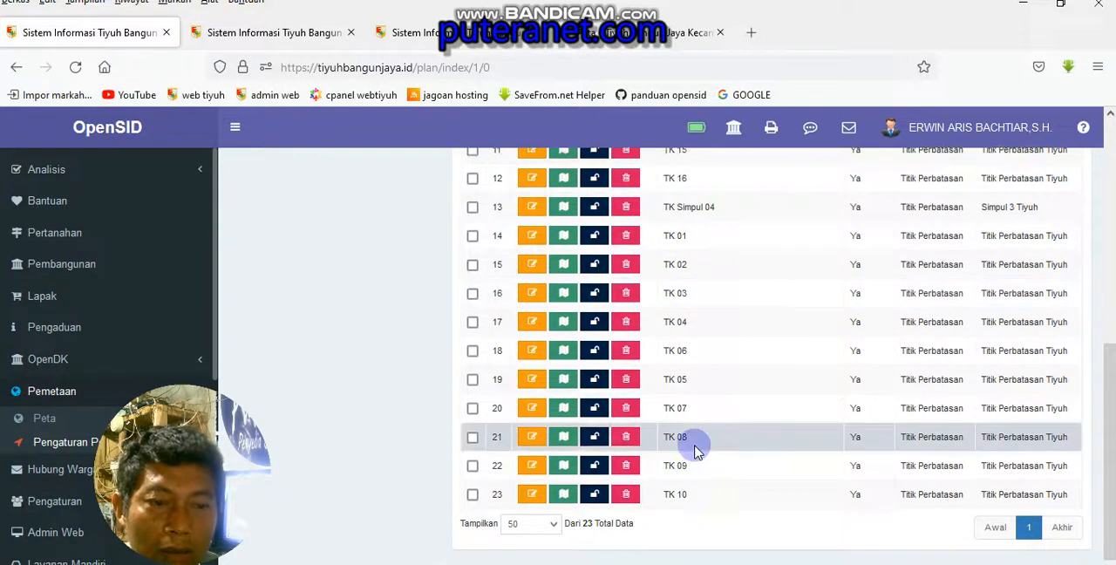
pyautogui.scroll(5, 701, 436)
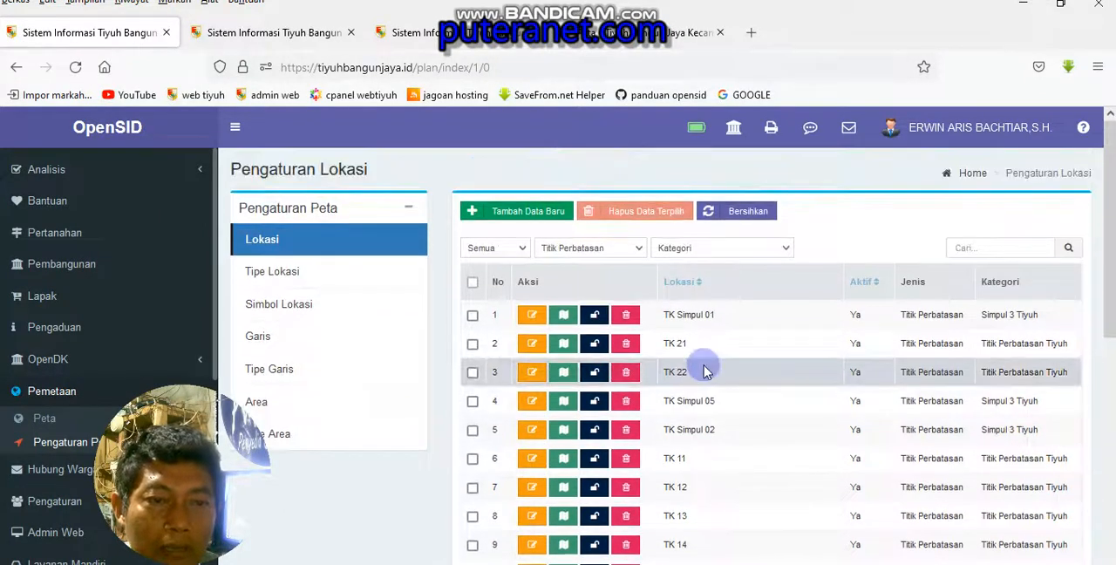
pyautogui.click(617, 39)
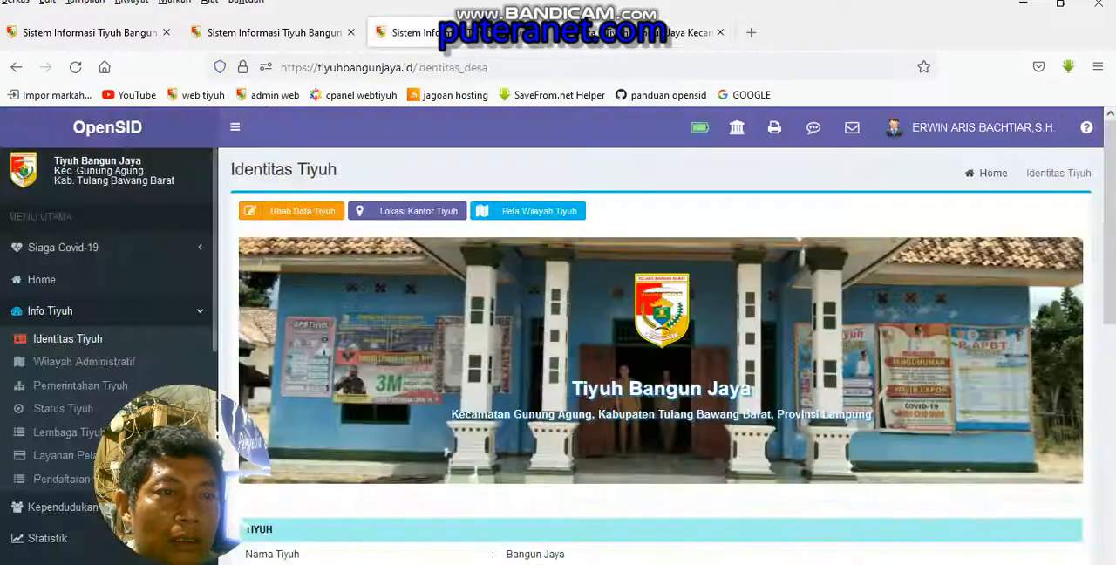
pyautogui.click(419, 32)
pyautogui.click(293, 33)
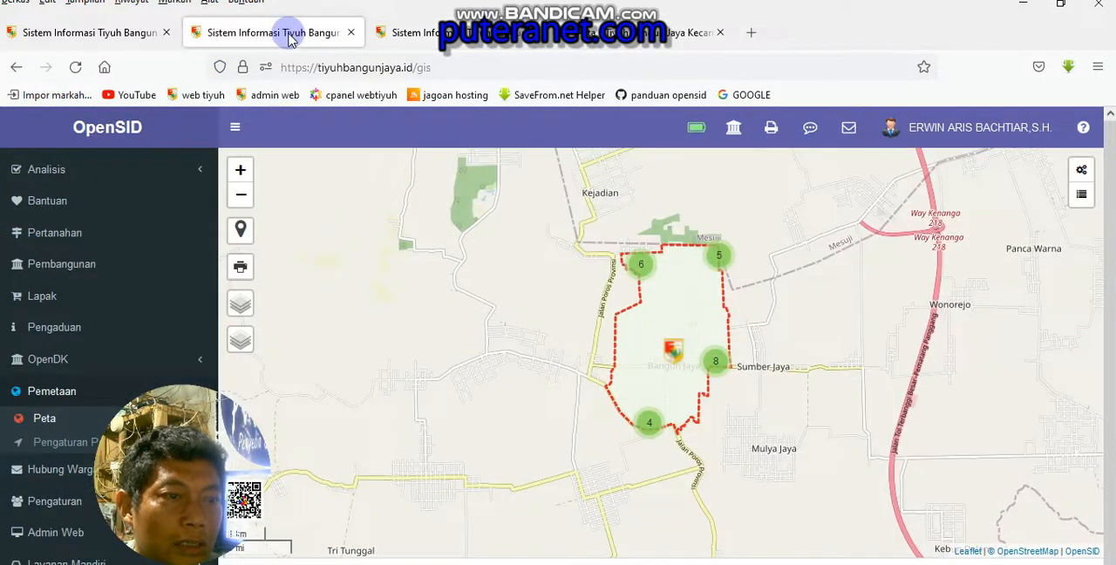
# Examine the Tiyuh Bangun Jaya area and the clustered border points along its boundary on the map
pyautogui.click(678, 304)
pyautogui.scroll(-2, 802, 306)
pyautogui.scroll(-1, 825, 306)
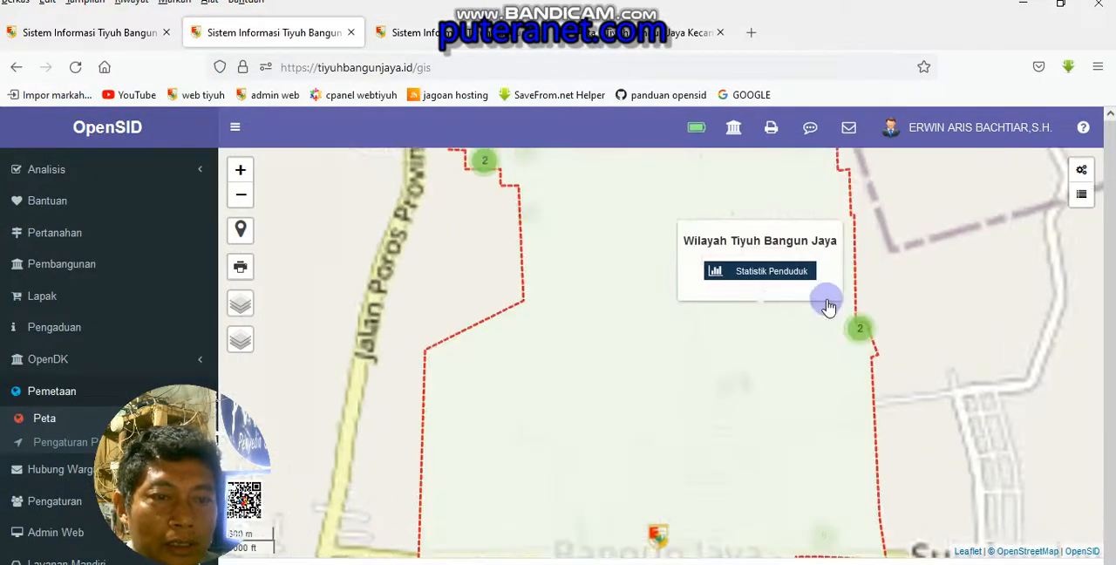
pyautogui.scroll(2, 855, 322)
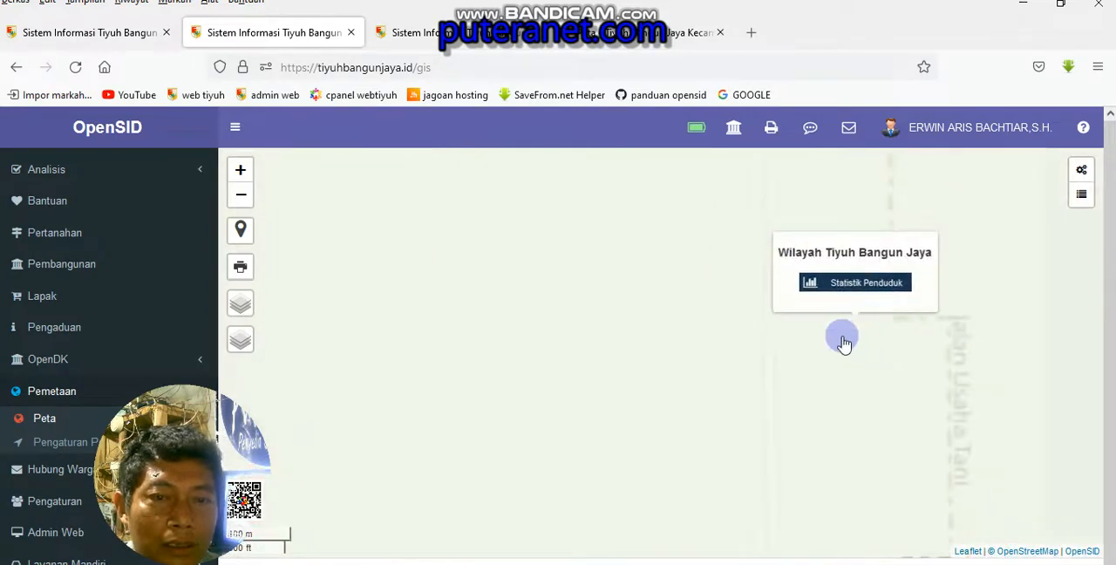
pyautogui.scroll(-3, 843, 341)
pyautogui.moveTo(877, 352); pyautogui.dragTo(704, 350)
pyautogui.scroll(1, 702, 351)
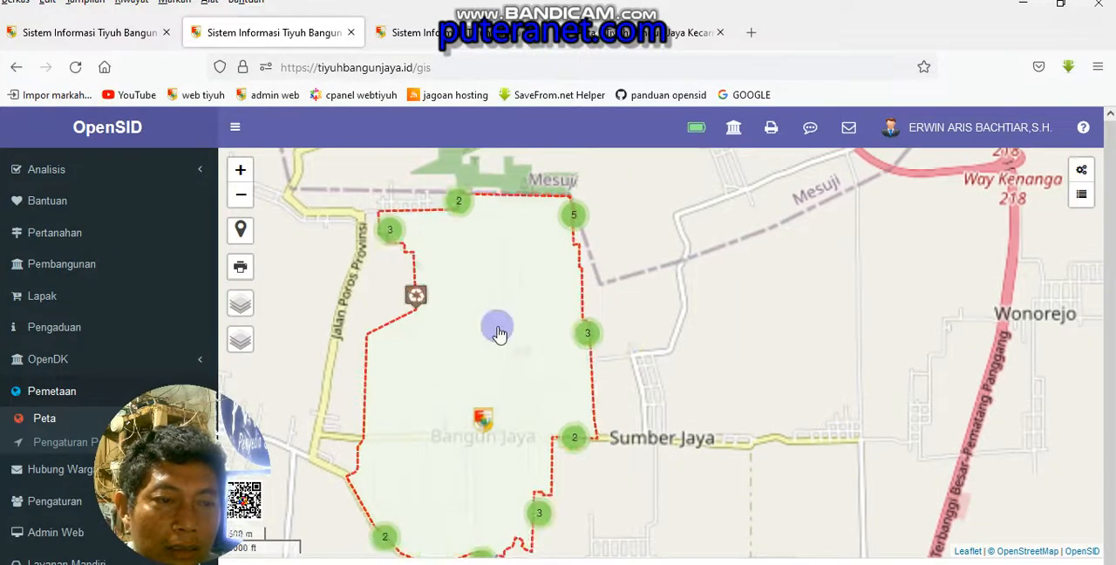
pyautogui.click(498, 326)
pyautogui.click(551, 319)
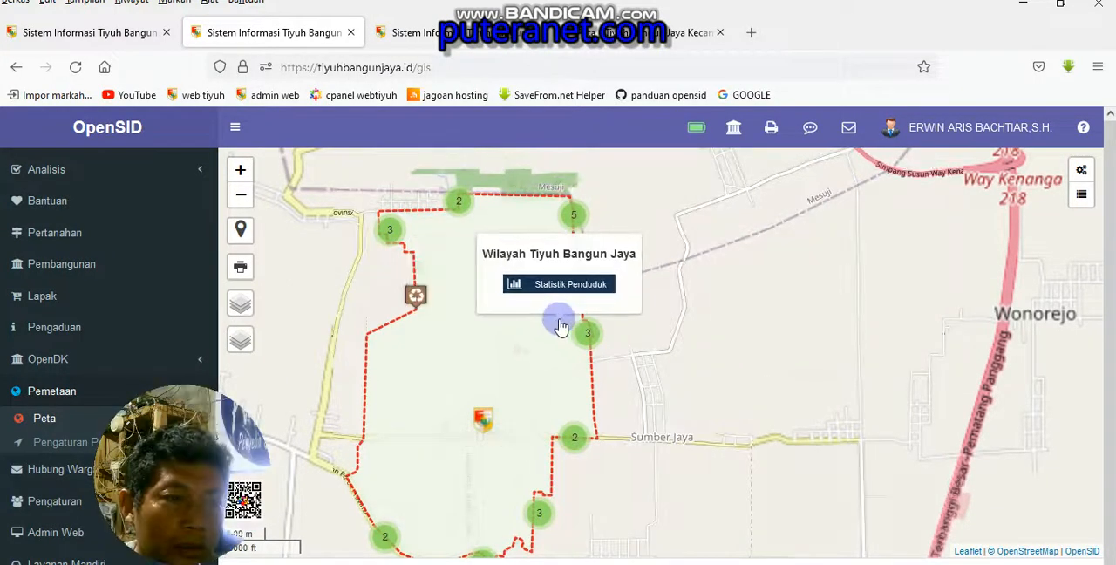
pyautogui.click(605, 367)
pyautogui.click(587, 394)
# Turn the Infrastruktur (Lokasi) layer off to inspect the bare village boundary, and turn the layer back on
pyautogui.click(345, 365)
pyautogui.moveTo(247, 356)
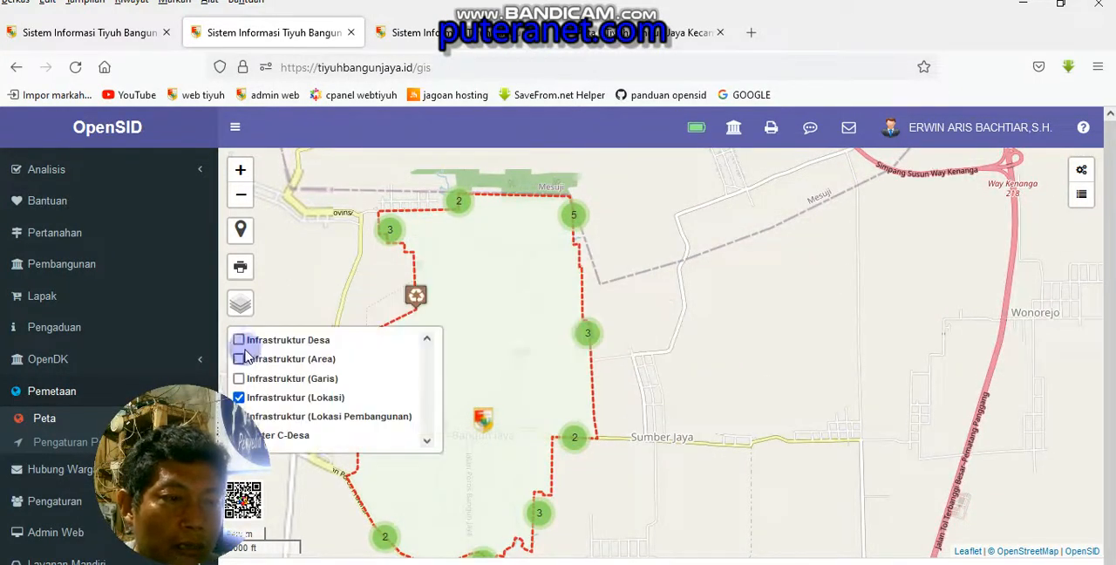
pyautogui.click(238, 398)
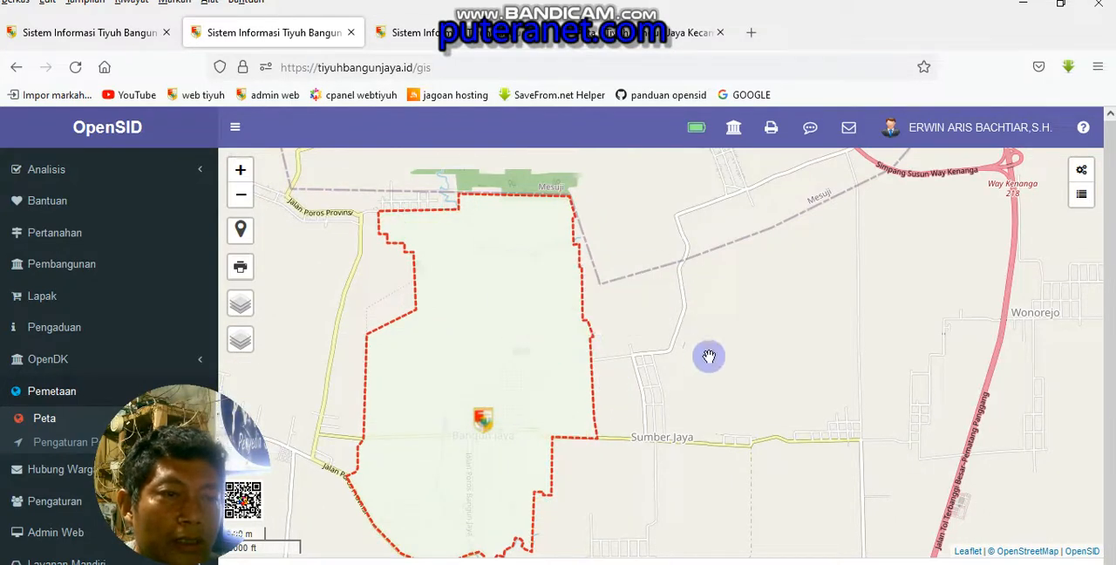
pyautogui.moveTo(784, 363); pyautogui.dragTo(912, 370)
pyautogui.moveTo(692, 365)
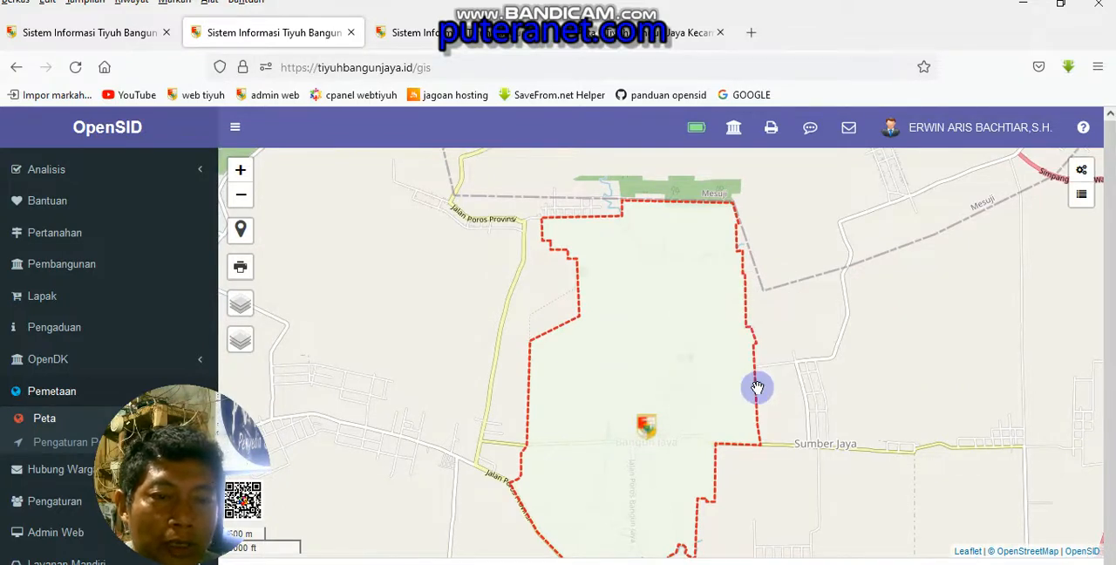
pyautogui.moveTo(239, 336)
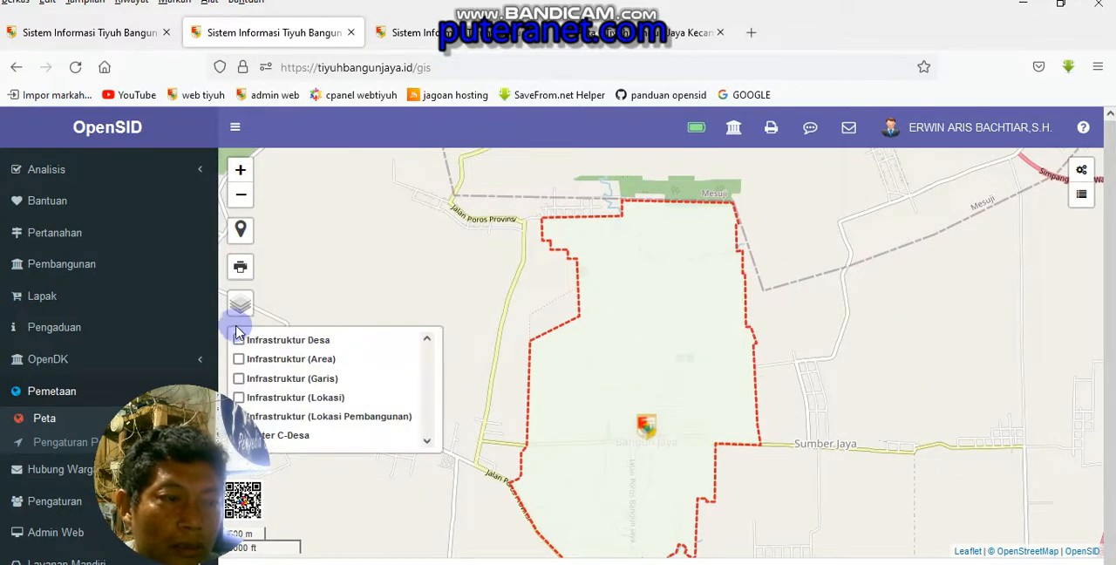
pyautogui.click(239, 399)
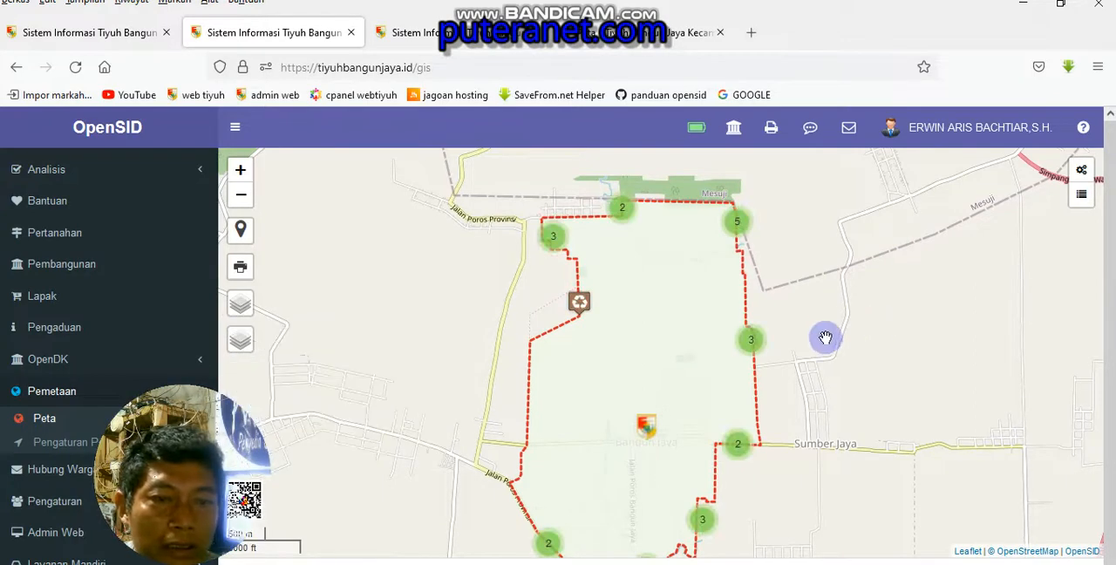
# View the photos and descriptions of border points TK Simpul 02 and TK 11 on the village map
pyautogui.scroll(-1, 775, 309)
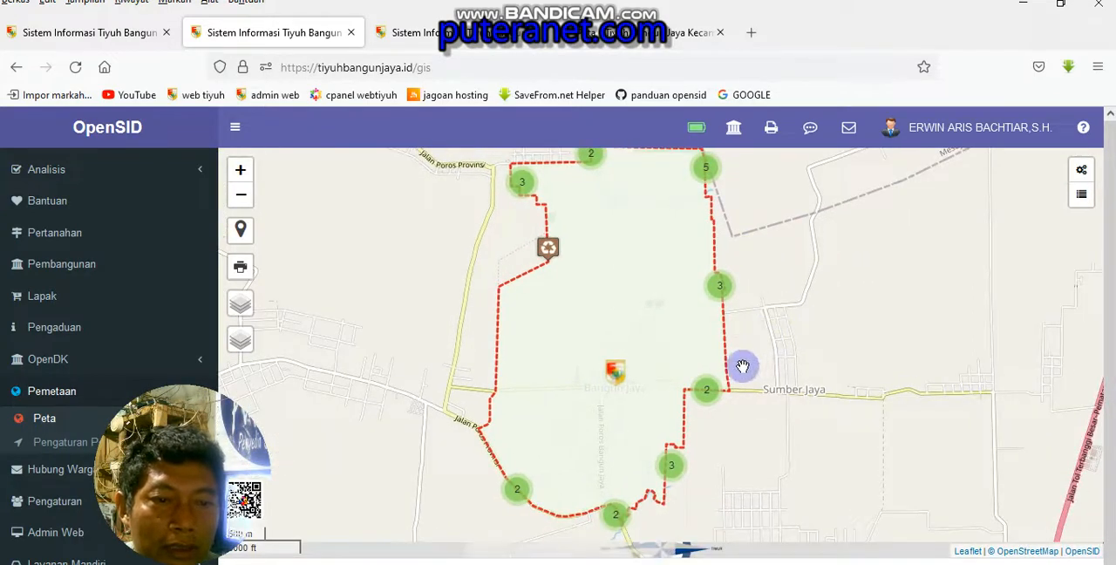
pyautogui.scroll(4, 738, 379)
pyautogui.moveTo(697, 398); pyautogui.dragTo(765, 261)
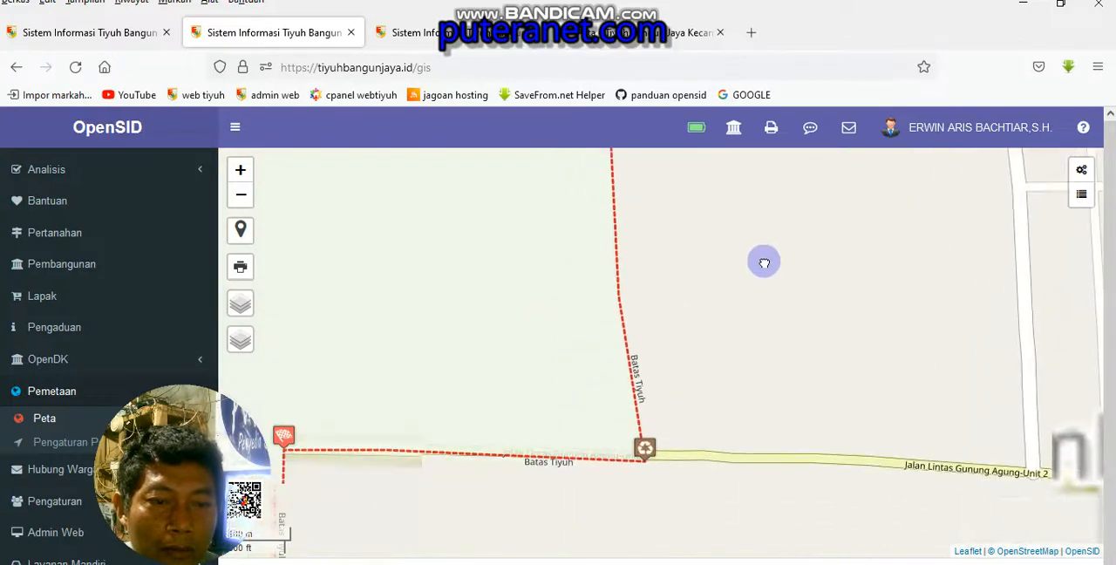
pyautogui.moveTo(774, 331)
pyautogui.mouseDown()
pyautogui.moveTo(843, 244)
pyautogui.moveTo(863, 238)
pyautogui.mouseUp()
pyautogui.click(773, 335)
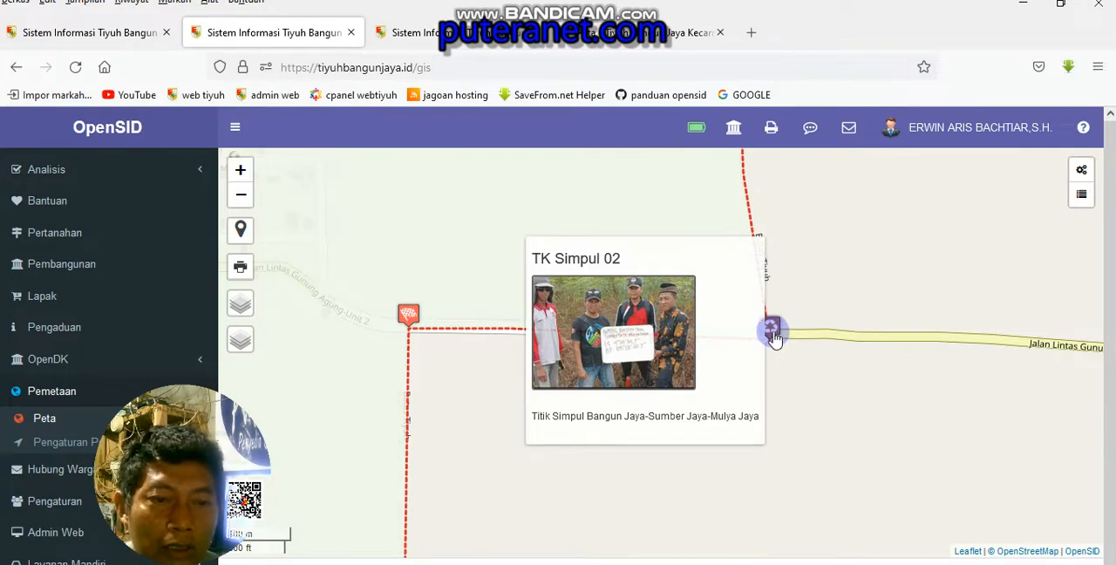
pyautogui.moveTo(413, 325)
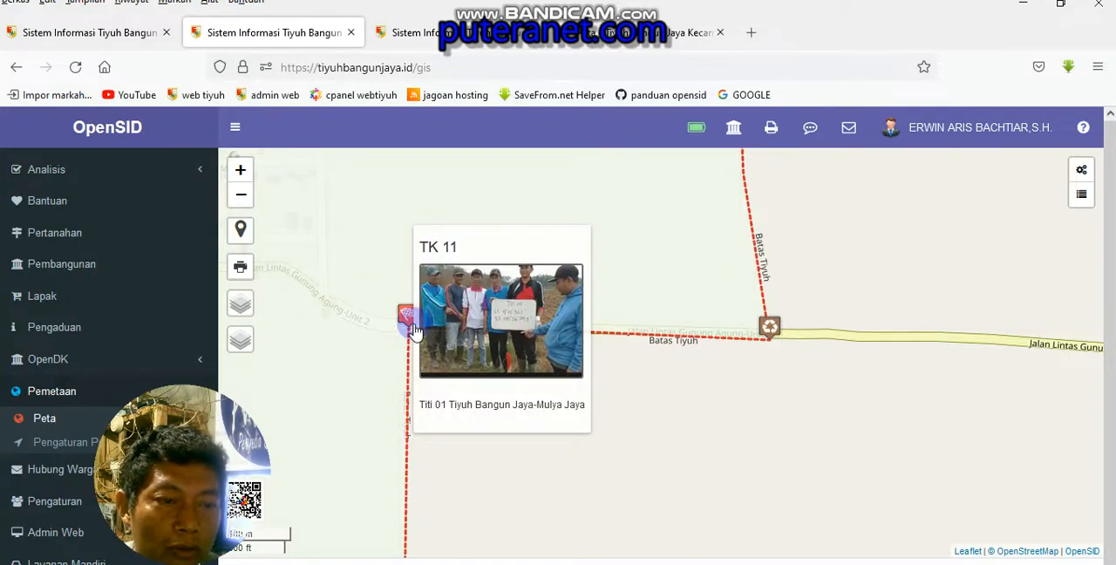
# Follow the eastern village boundary north of TK Simpul 02 and check the border point beside the side road
pyautogui.moveTo(498, 451); pyautogui.dragTo(553, 326)
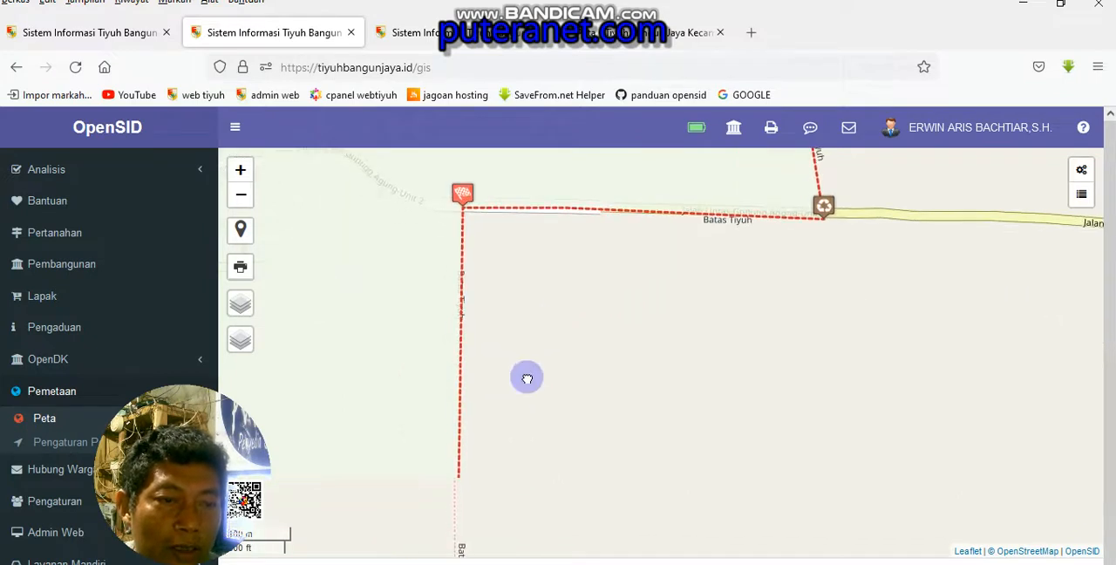
pyautogui.moveTo(527, 378); pyautogui.dragTo(482, 475)
pyautogui.moveTo(808, 349)
pyautogui.mouseDown()
pyautogui.moveTo(801, 429)
pyautogui.moveTo(807, 314)
pyautogui.moveTo(814, 377)
pyautogui.mouseUp()
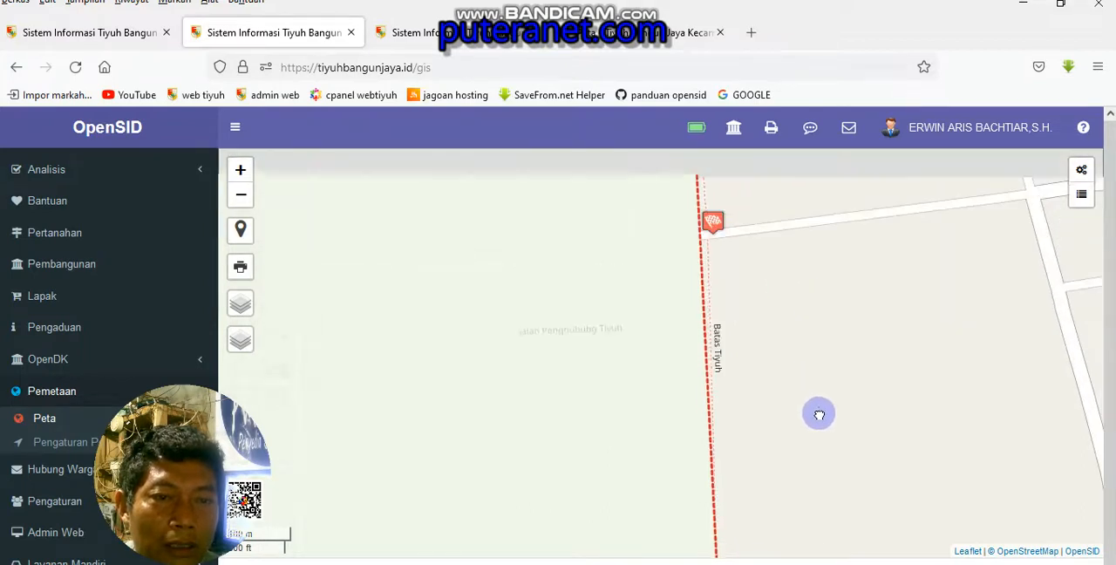
pyautogui.click(719, 232)
pyautogui.click(764, 247)
pyautogui.click(717, 230)
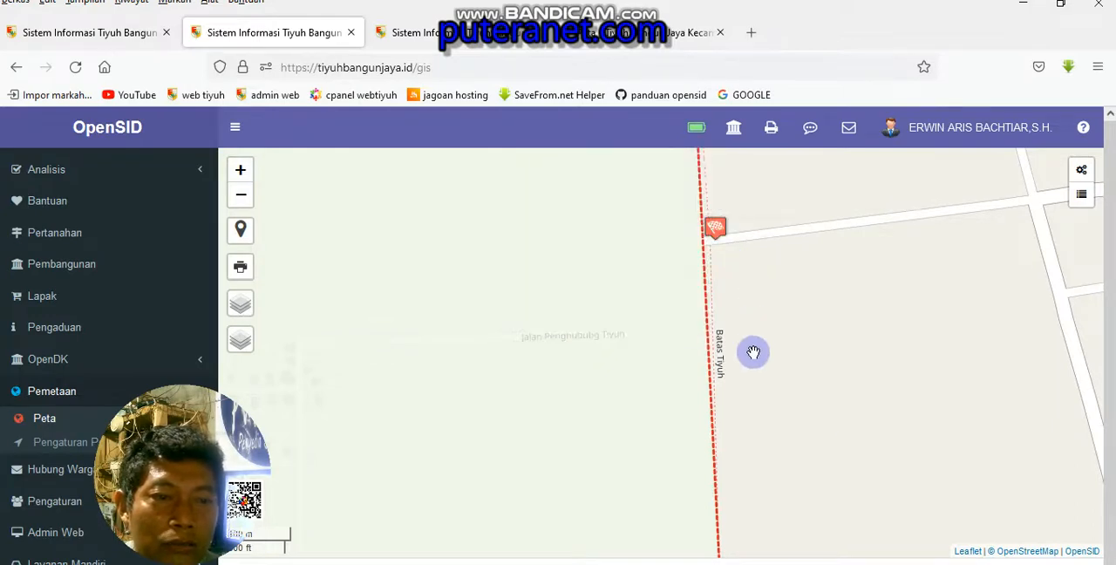
# Locate TK Simpul 03 at the southern tip of the village boundary and view its photo and details
pyautogui.moveTo(833, 413); pyautogui.dragTo(889, 260)
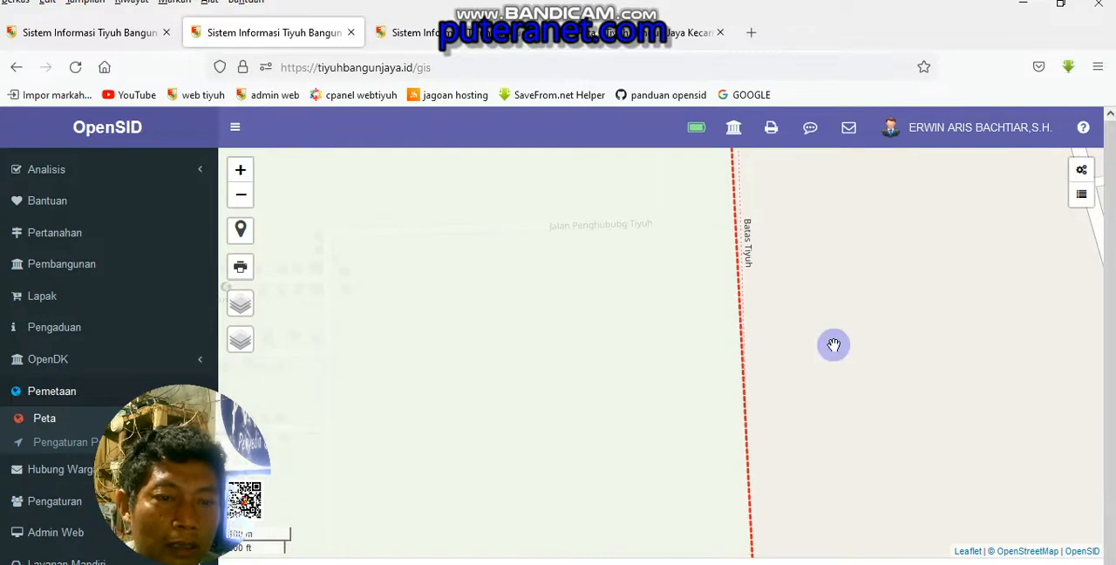
pyautogui.scroll(-5, 793, 453)
pyautogui.moveTo(819, 514); pyautogui.dragTo(867, 382)
pyautogui.scroll(3, 790, 399)
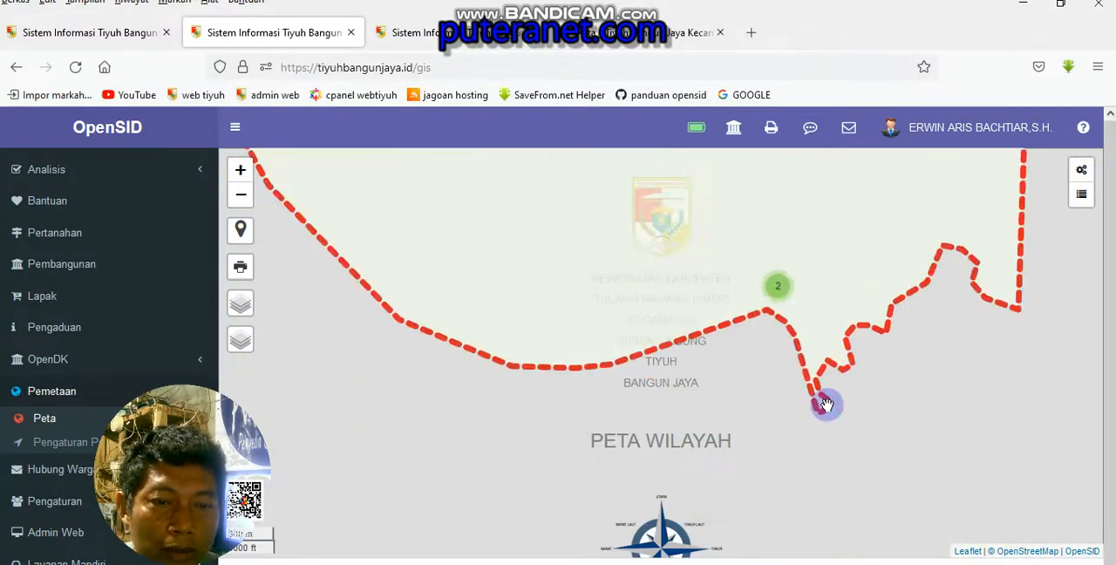
pyautogui.scroll(2, 826, 402)
pyautogui.scroll(1, 942, 473)
pyautogui.click(940, 479)
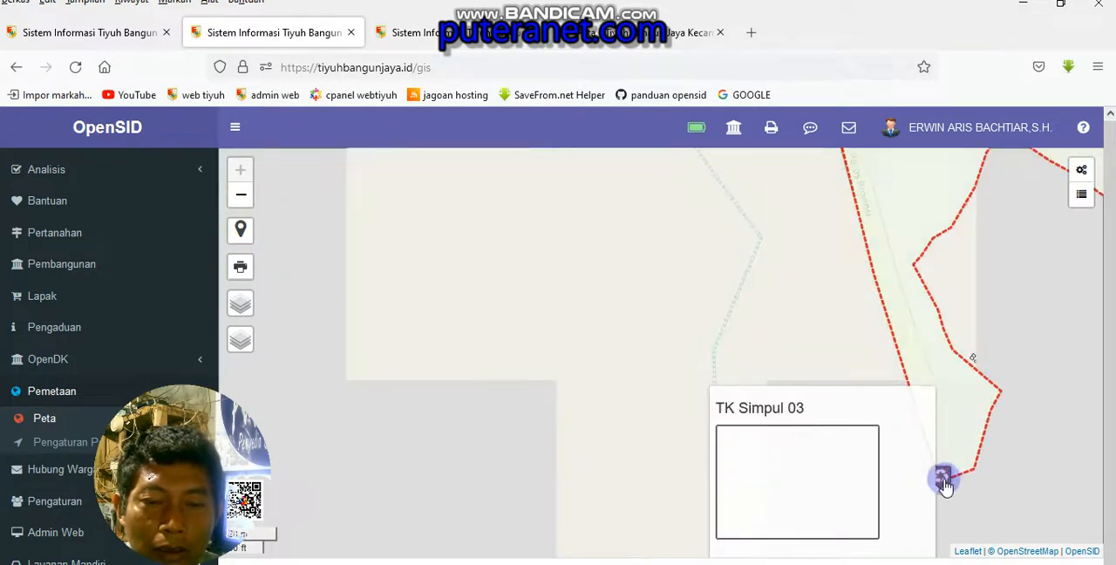
pyautogui.click(993, 471)
pyautogui.click(941, 477)
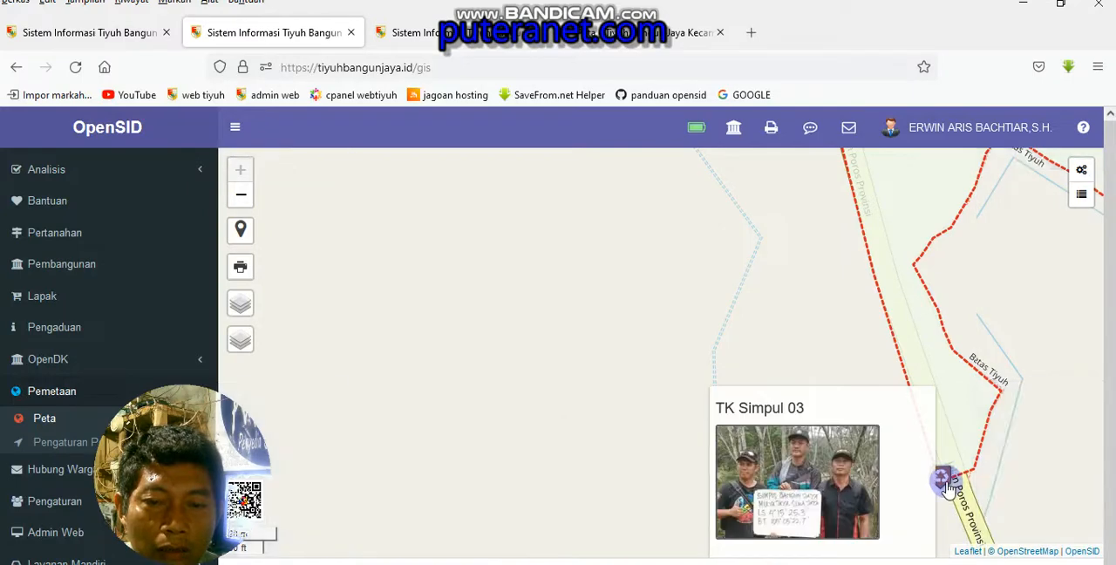
pyautogui.click(1012, 476)
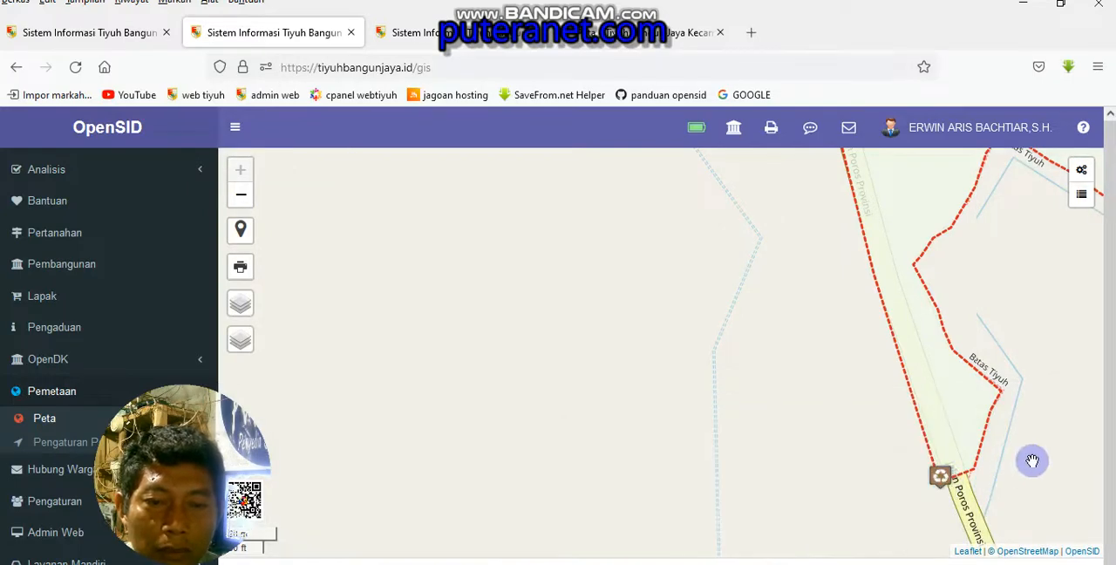
pyautogui.moveTo(1032, 460)
pyautogui.mouseDown()
pyautogui.moveTo(961, 352)
pyautogui.moveTo(923, 318)
pyautogui.mouseUp()
pyautogui.moveTo(836, 316)
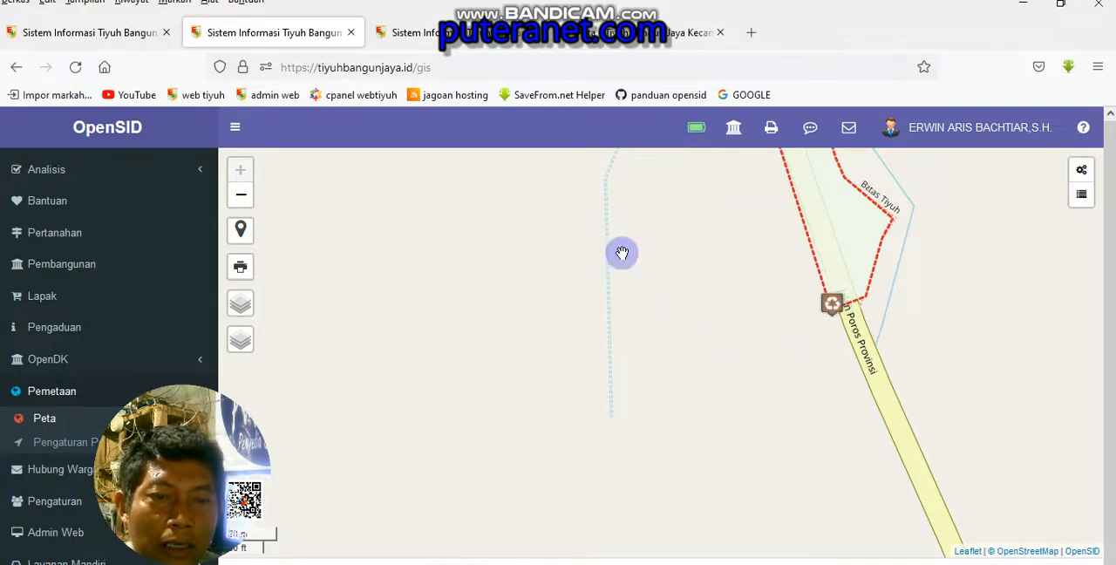
# Follow the southern boundary westward and view the photo and description of TK Simpul 04
pyautogui.moveTo(620, 251); pyautogui.dragTo(864, 490)
pyautogui.scroll(-3, 782, 422)
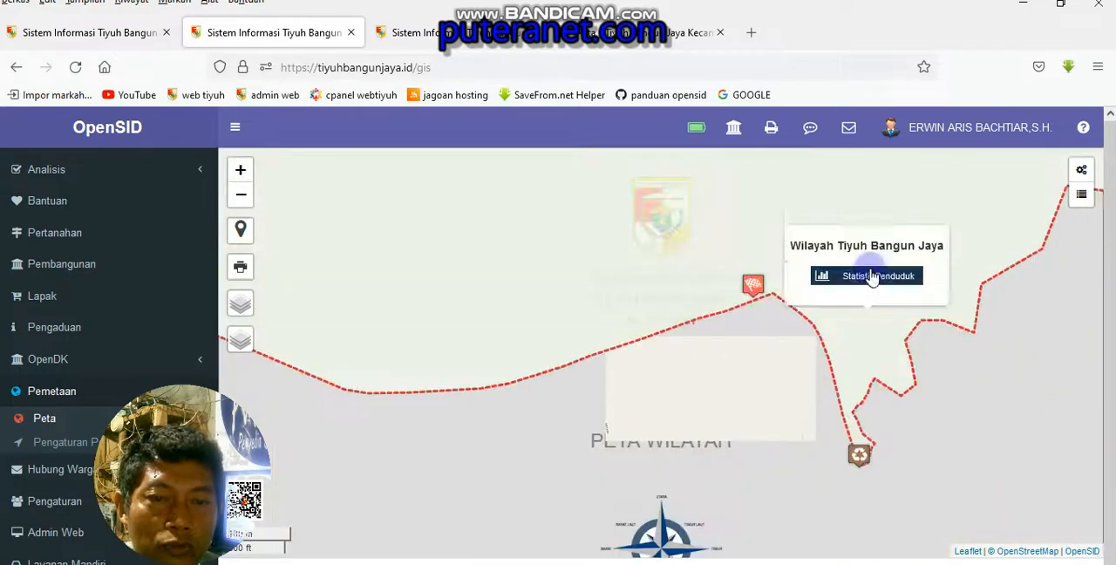
pyautogui.moveTo(434, 437); pyautogui.dragTo(765, 431)
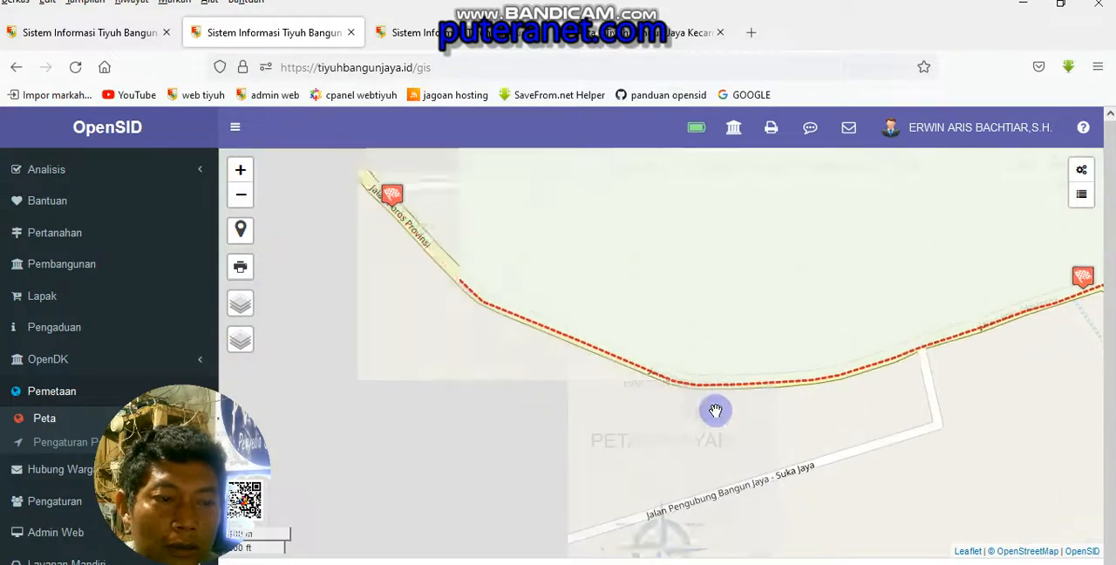
pyautogui.moveTo(420, 360); pyautogui.dragTo(458, 461)
pyautogui.moveTo(432, 307)
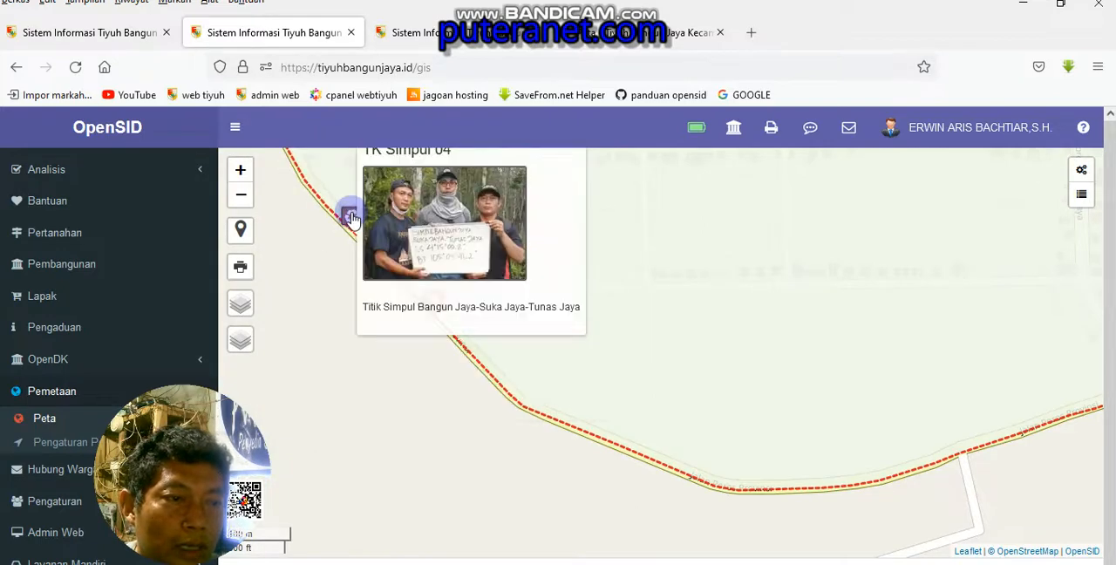
# Examine the whole Tiyuh Bangun Jaya area with its grouped border points and check the area's information popup
pyautogui.scroll(-3, 935, 339)
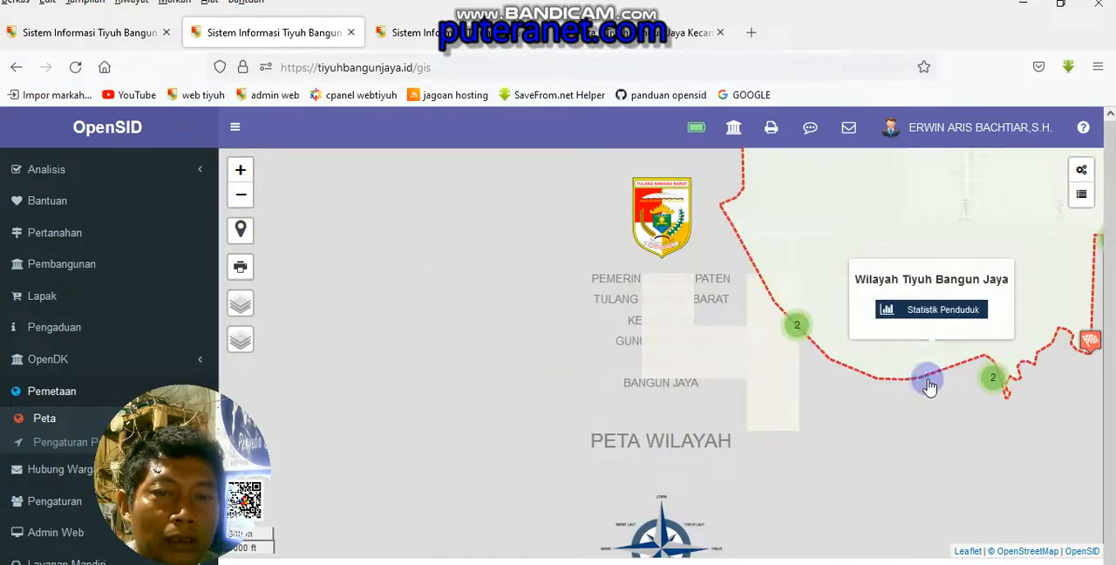
pyautogui.scroll(-2, 935, 432)
pyautogui.moveTo(971, 414); pyautogui.dragTo(666, 474)
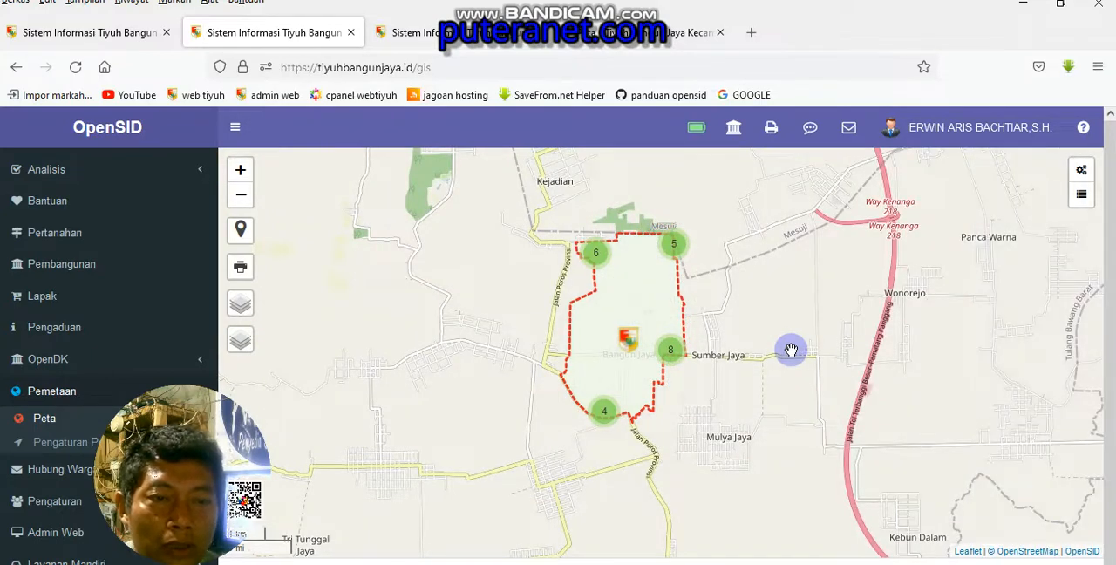
pyautogui.click(621, 284)
pyautogui.scroll(2, 622, 280)
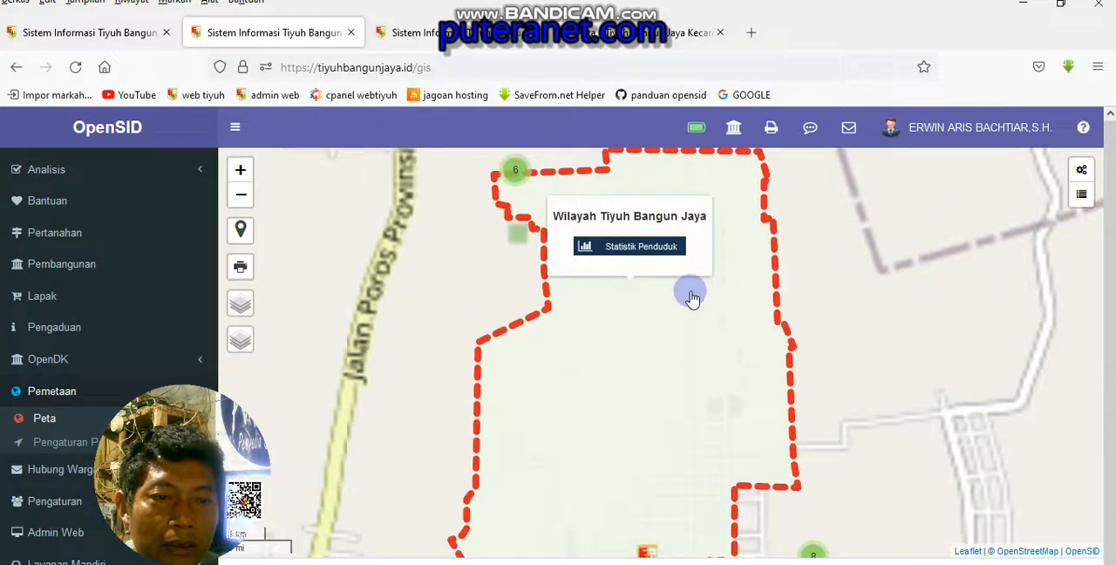
pyautogui.click(690, 294)
pyautogui.click(762, 339)
pyautogui.scroll(-2, 762, 339)
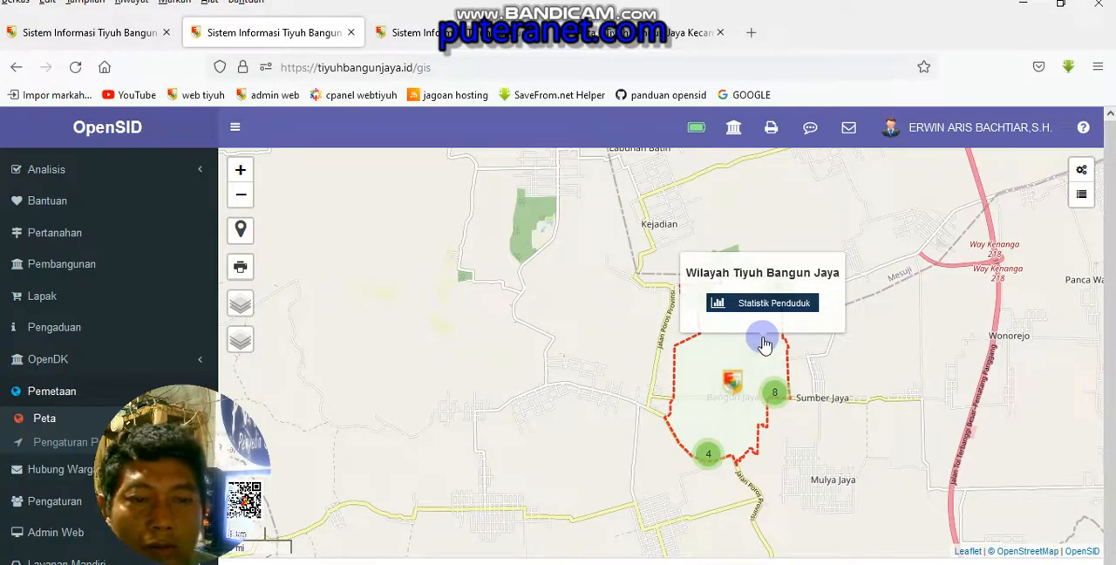
pyautogui.click(938, 468)
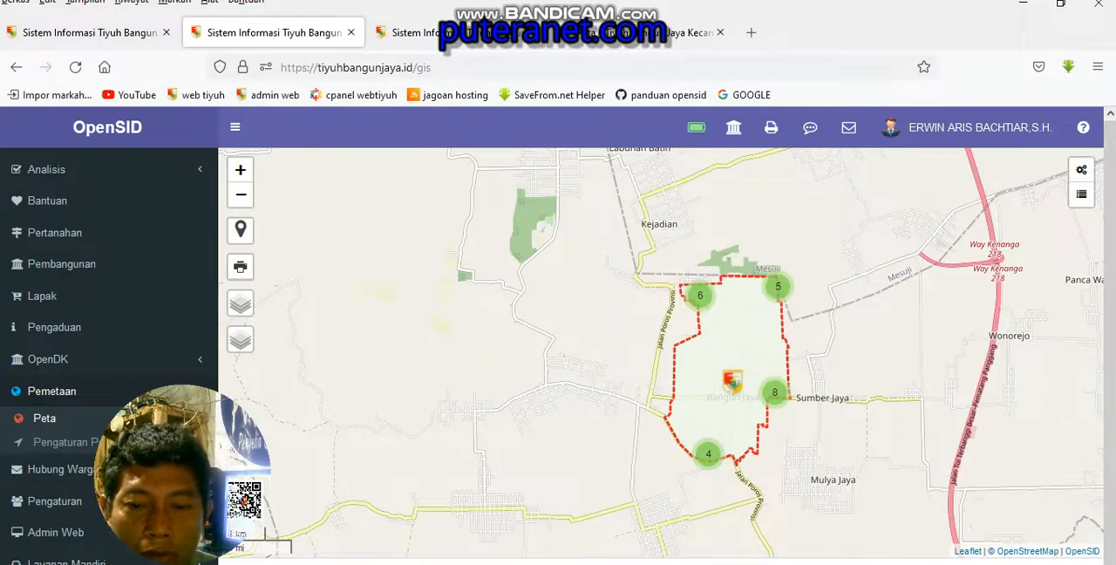